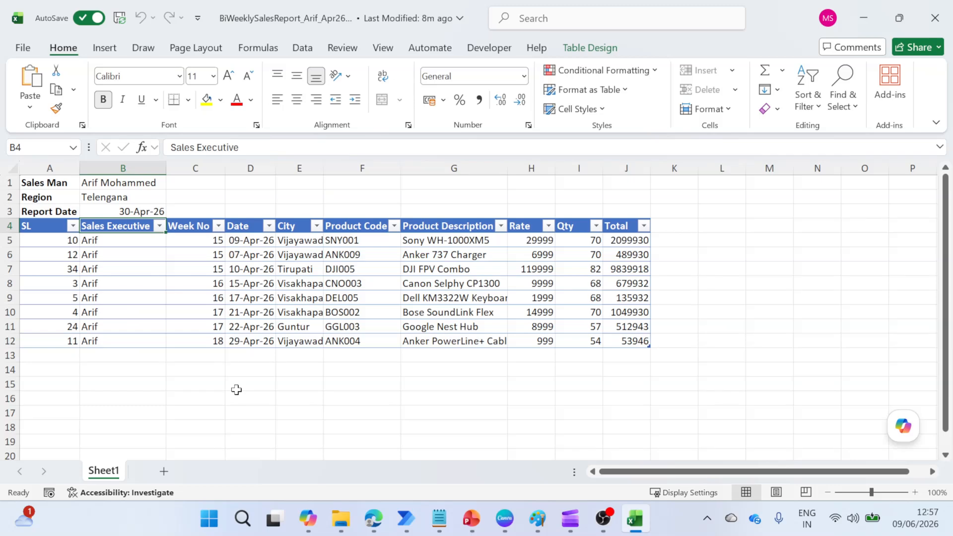
# Examine the sales report's header cells for salesman, region and report date, and the sales table in A4:J12
pyautogui.click(46, 182)
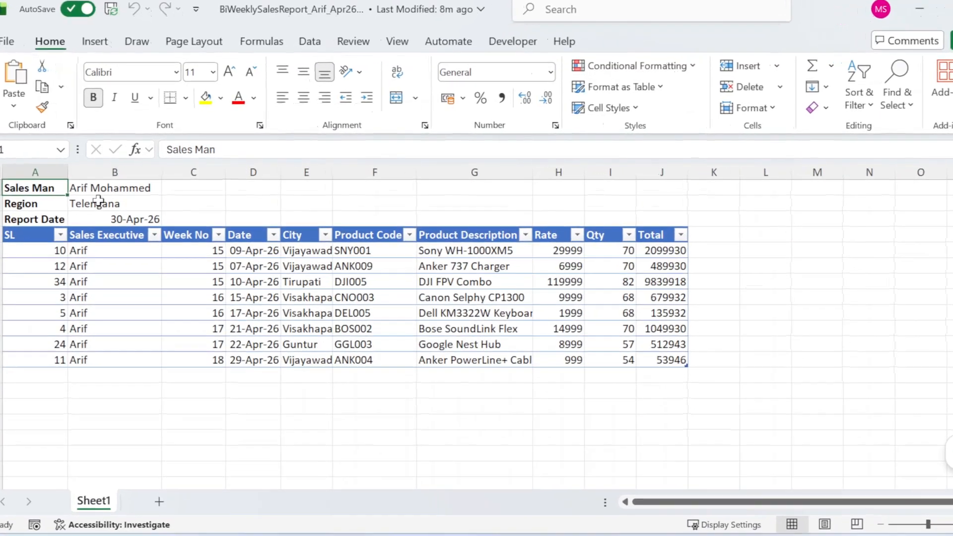
pyautogui.click(96, 187)
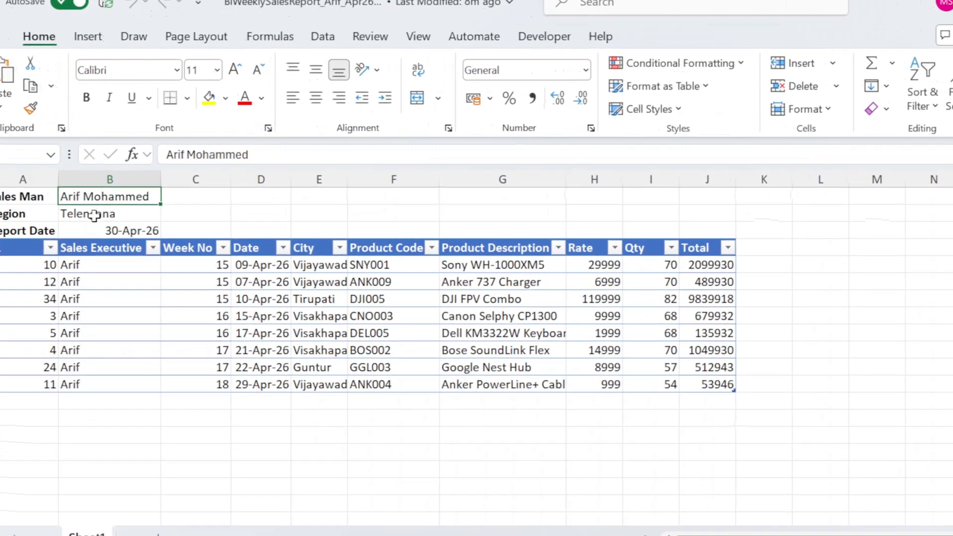
pyautogui.click(95, 215)
pyautogui.click(94, 230)
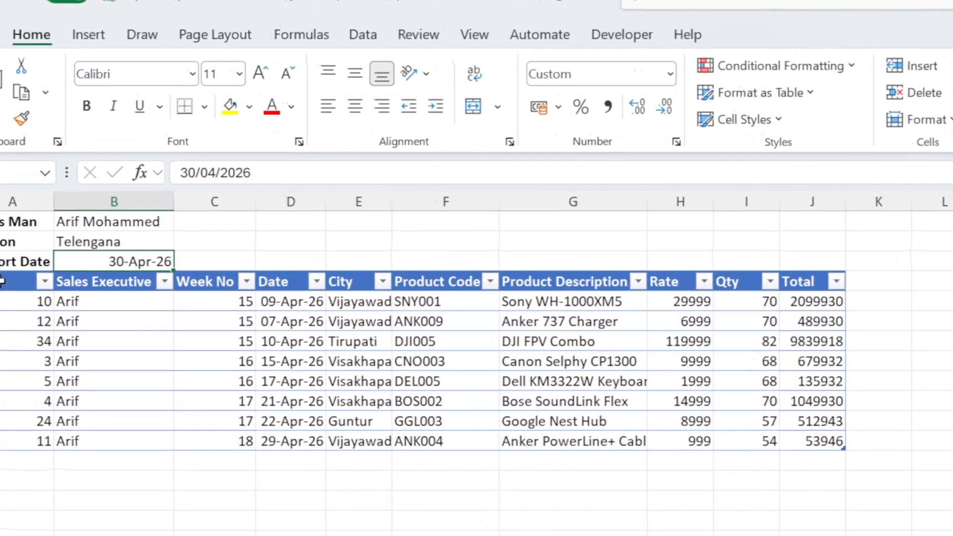
pyautogui.moveTo(3, 282); pyautogui.dragTo(800, 438)
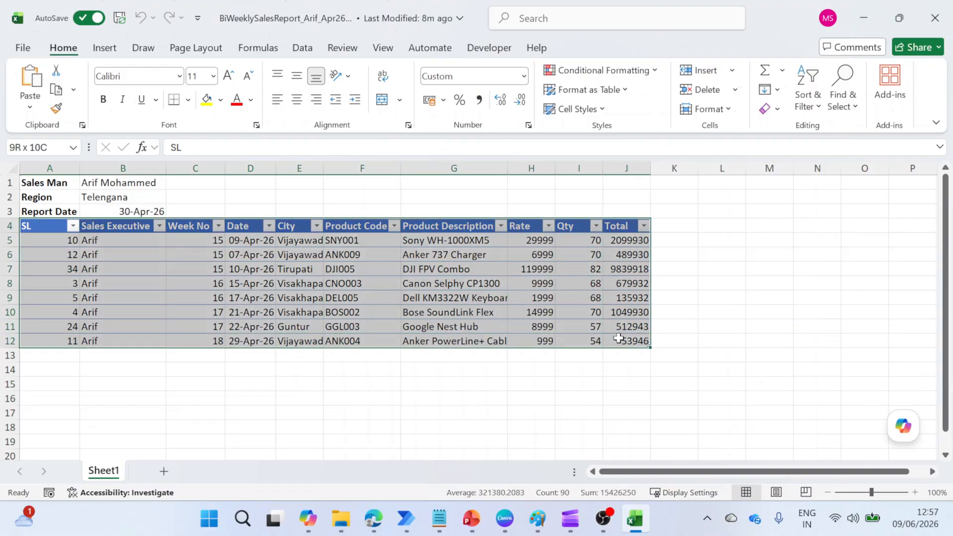
pyautogui.moveTo(619, 338); pyautogui.dragTo(618, 339)
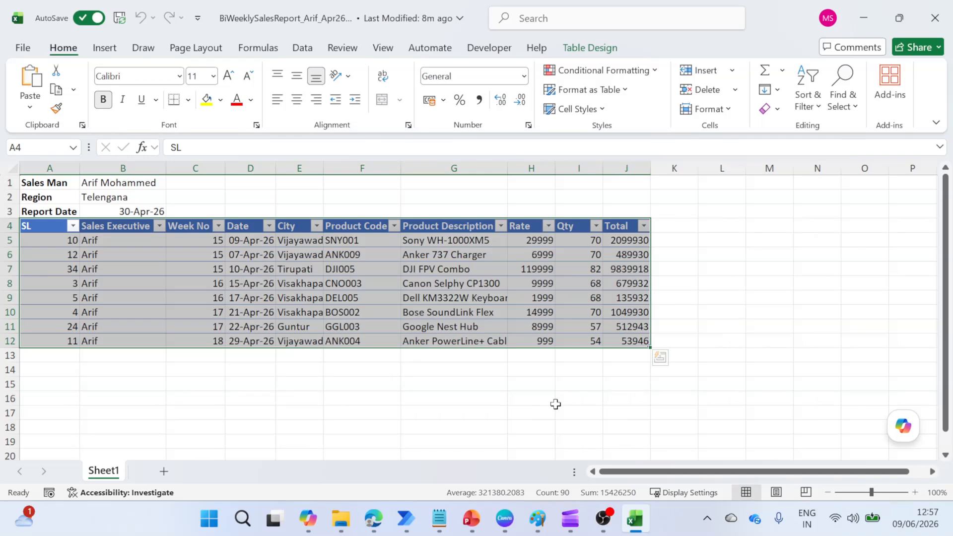
pyautogui.click(845, 271)
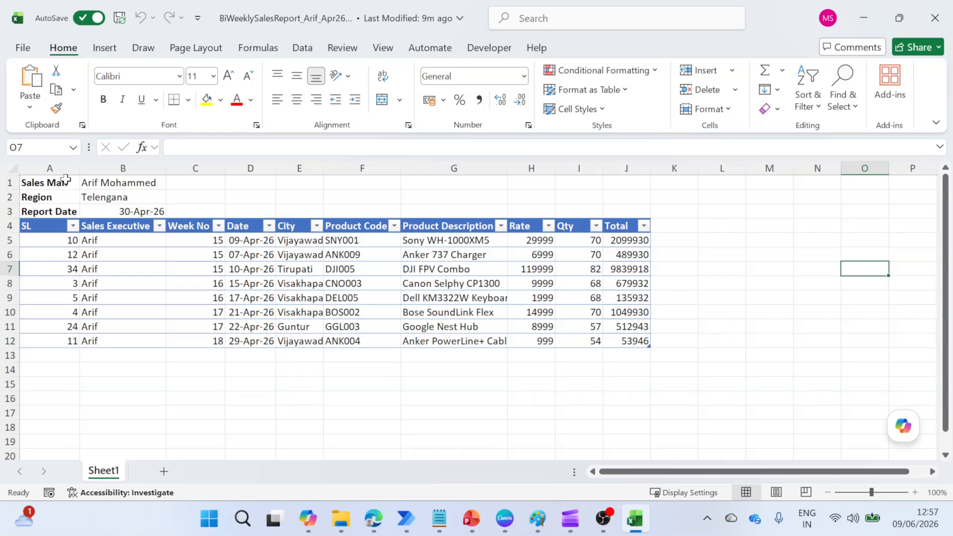
pyautogui.click(106, 180)
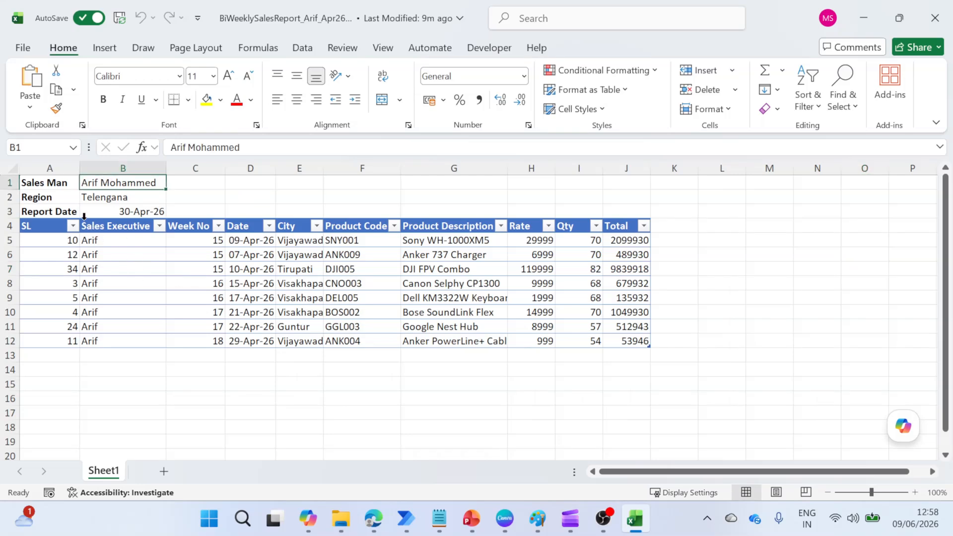
pyautogui.click(107, 199)
pyautogui.click(113, 213)
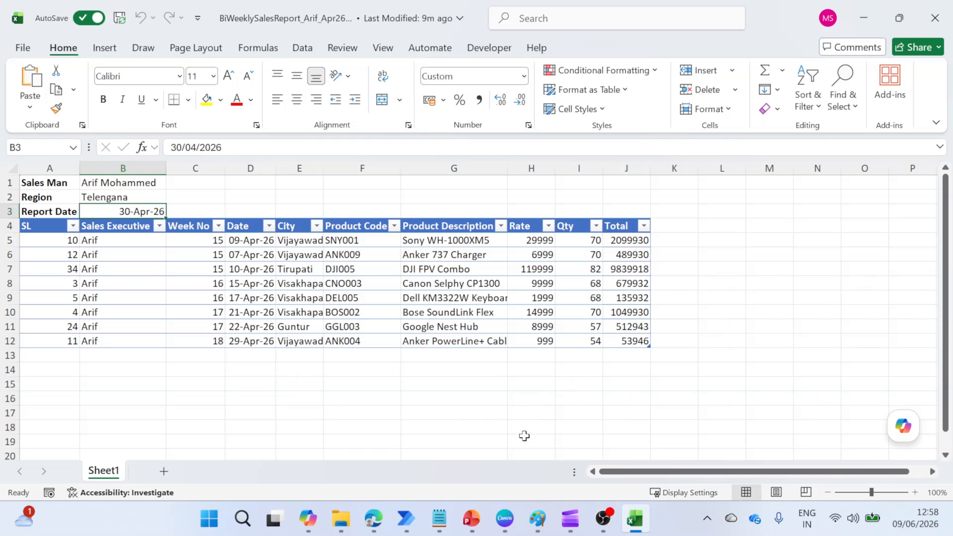
# Switch to Power Automate and create a new flow named "Read From Excel Workbook"
pyautogui.click(414, 524)
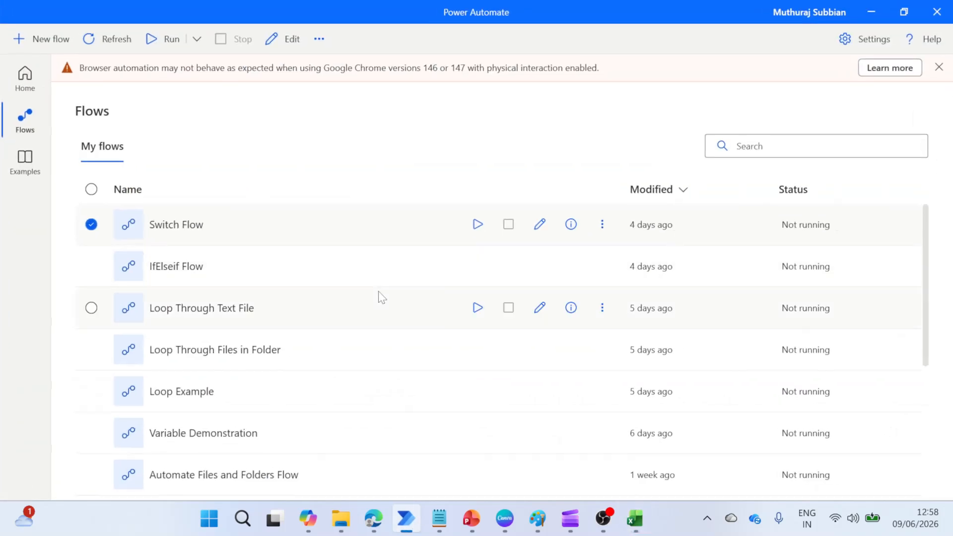
pyautogui.click(56, 38)
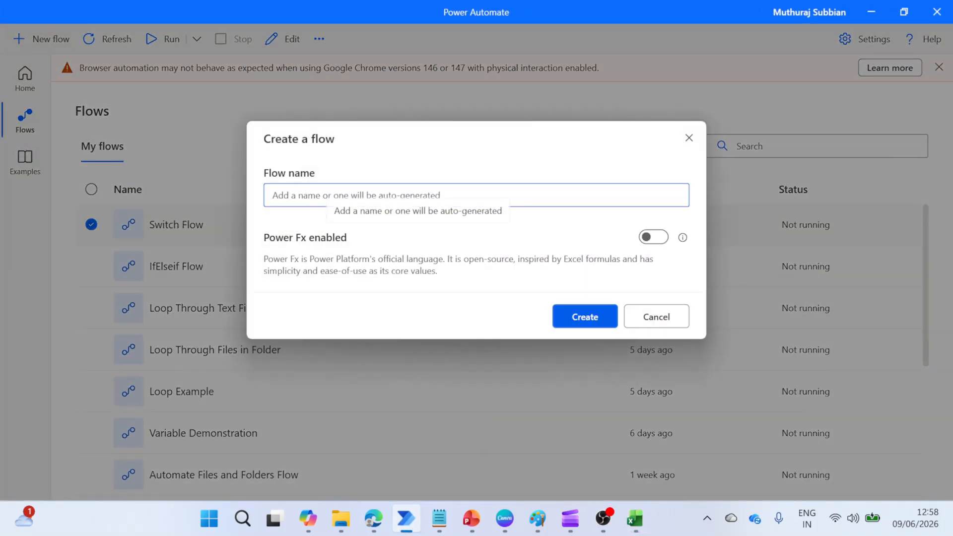
pyautogui.write('Read From Excel Workbook')
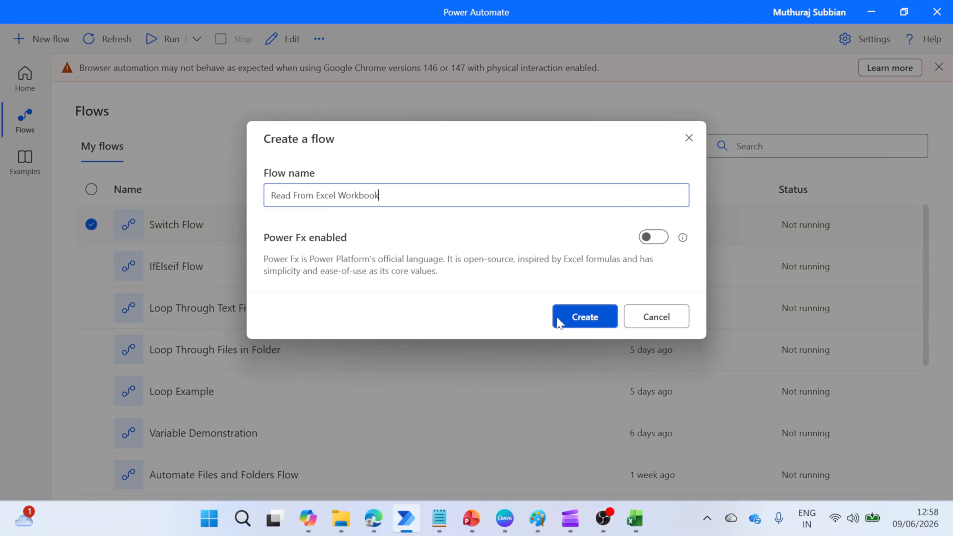
pyautogui.click(558, 320)
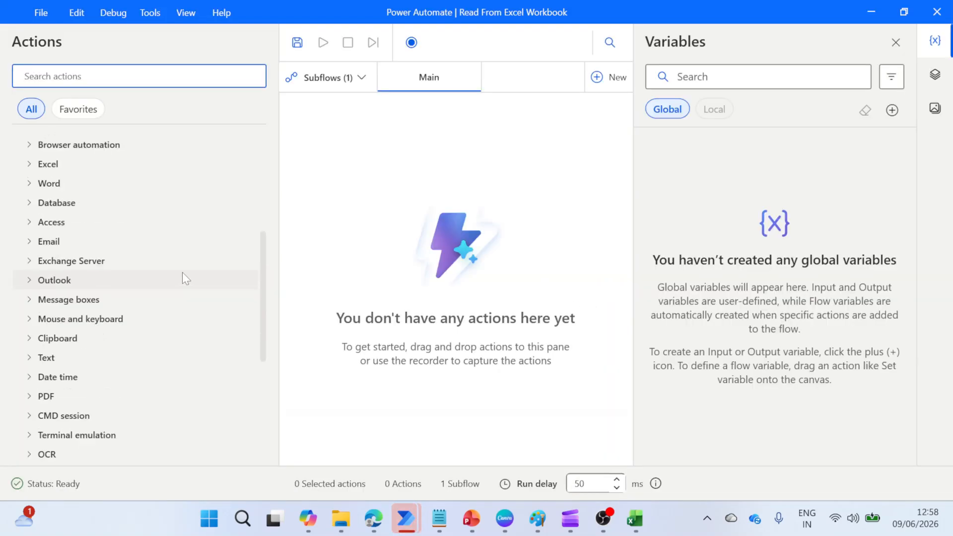
# Add a Launch Excel action from the Excel group to the empty Main subflow
pyautogui.scroll(-1, 183, 272)
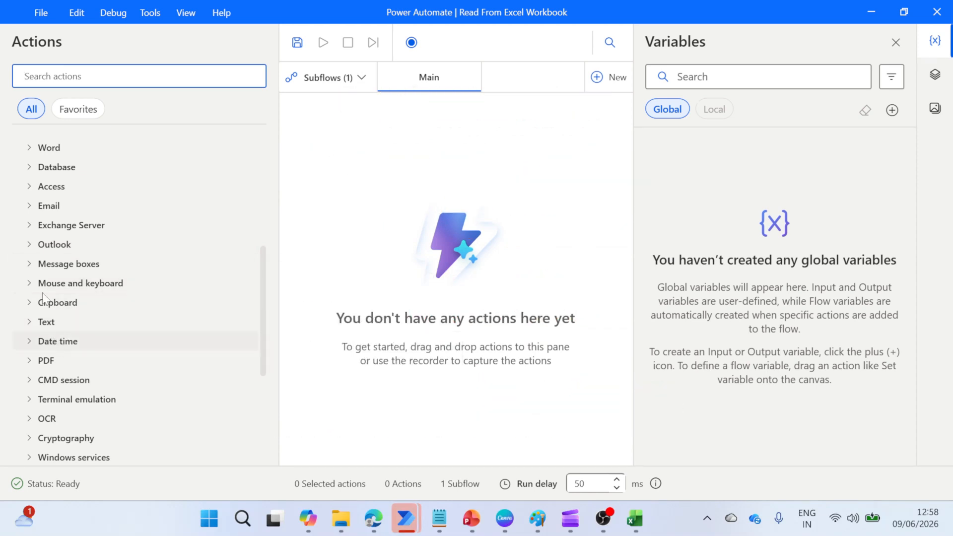
pyautogui.scroll(1, 49, 224)
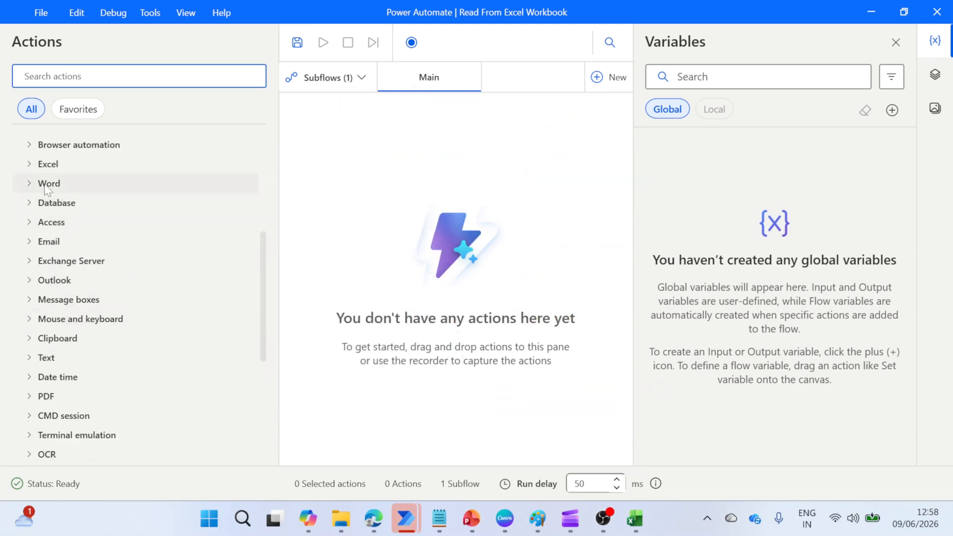
pyautogui.click(28, 164)
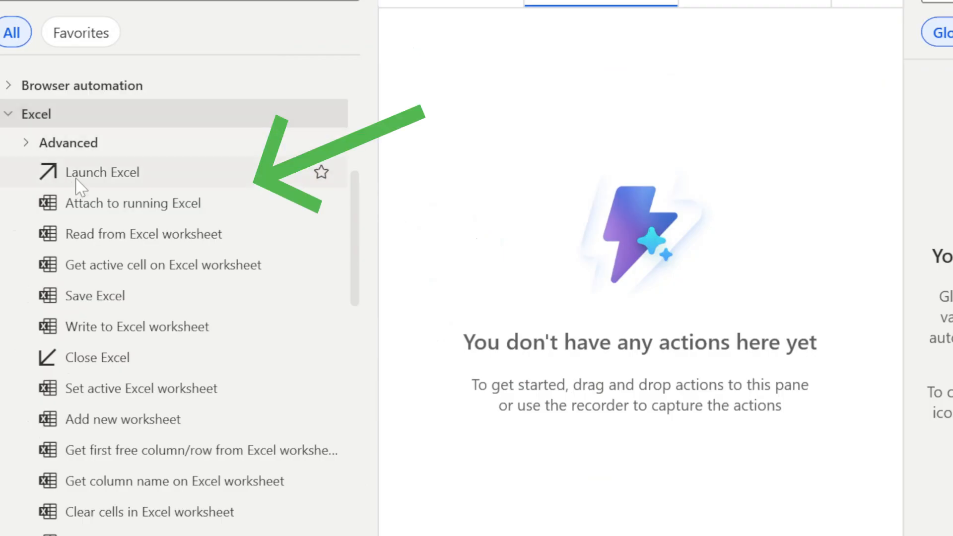
pyautogui.moveTo(79, 187); pyautogui.dragTo(538, 92)
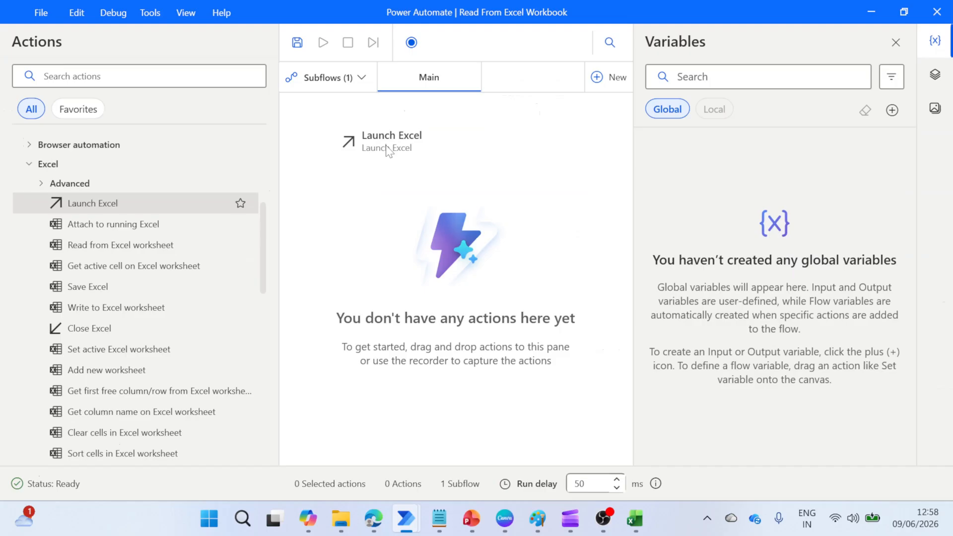
pyautogui.moveTo(386, 147); pyautogui.dragTo(386, 148)
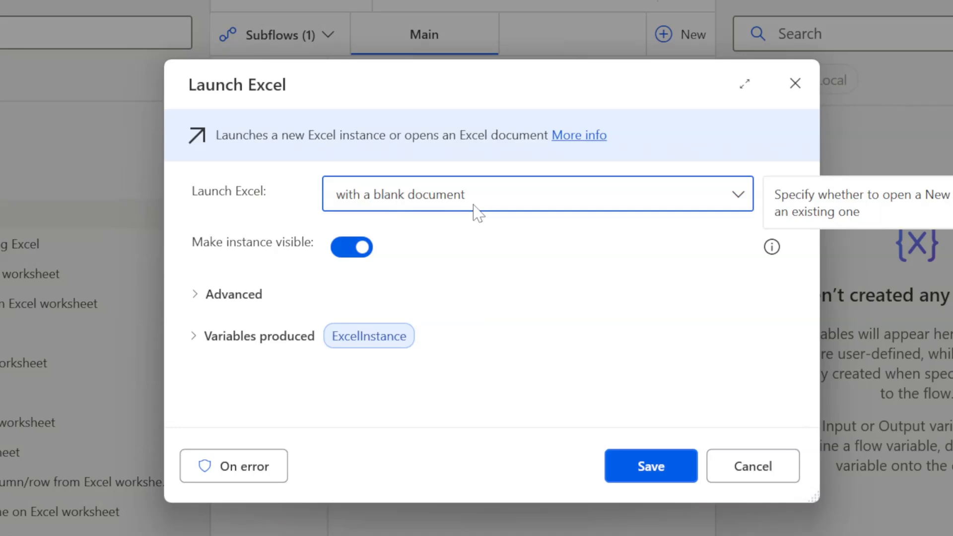
# Set Launch Excel to open the following document and try to select the BiWeeklySalesReport Apr26 workbook from the Desktop's WeeklySalesReport folder
pyautogui.click(478, 213)
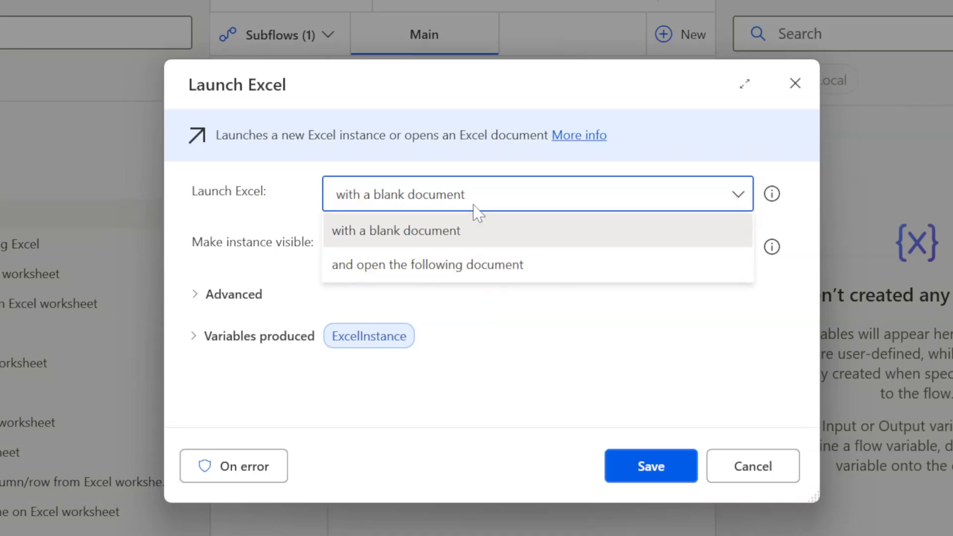
pyautogui.click(435, 266)
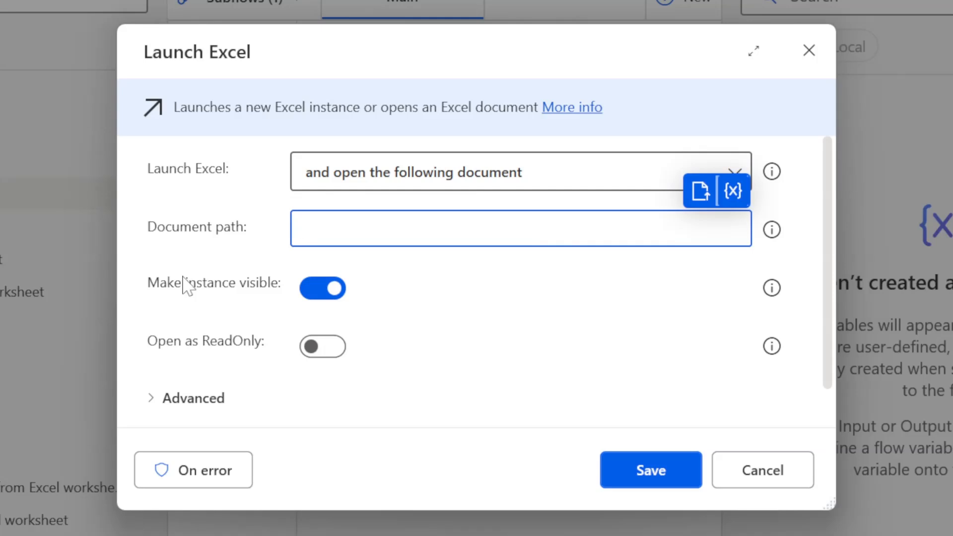
pyautogui.click(701, 188)
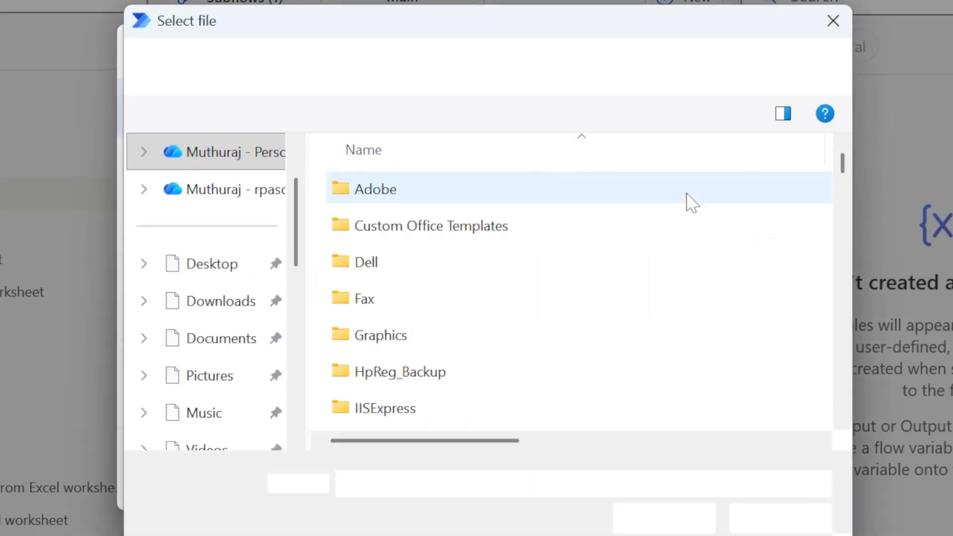
pyautogui.click(212, 273)
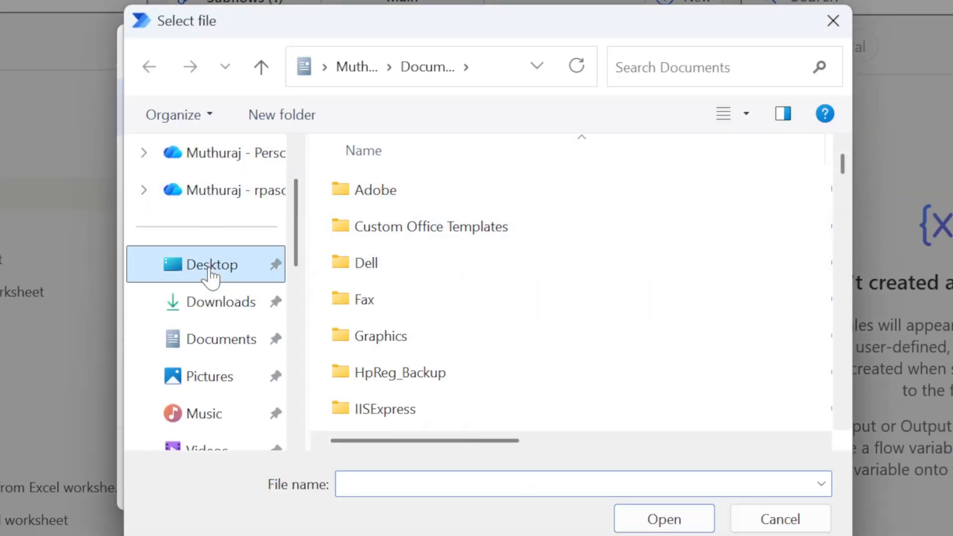
pyautogui.doubleClick(390, 191)
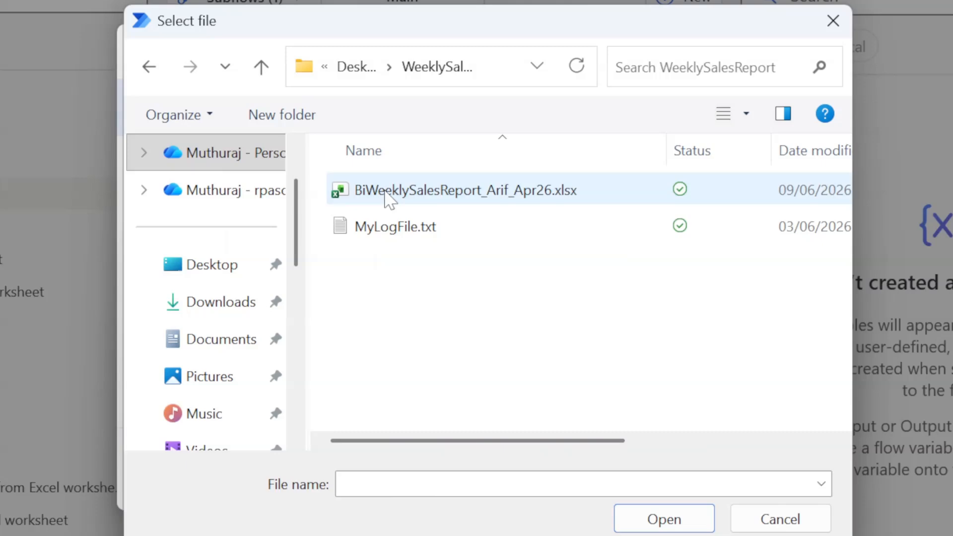
pyautogui.click(386, 195)
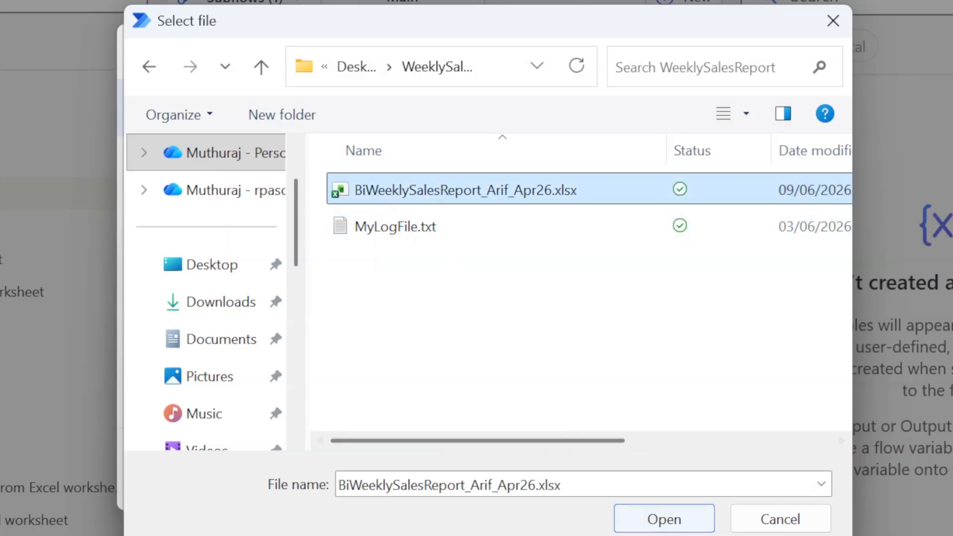
pyautogui.click(664, 519)
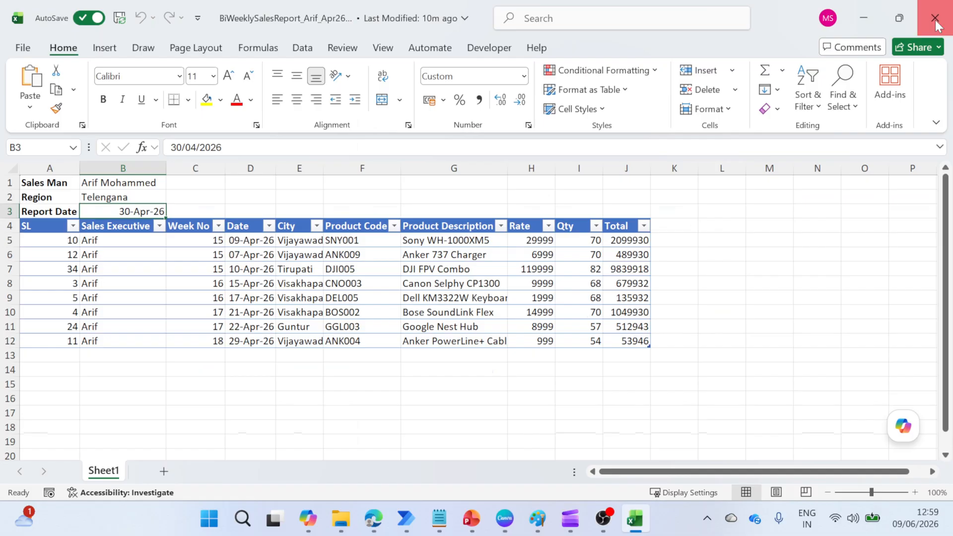
# Close the sales report workbook in Excel and confirm that same file as the Launch Excel document path
pyautogui.click(935, 20)
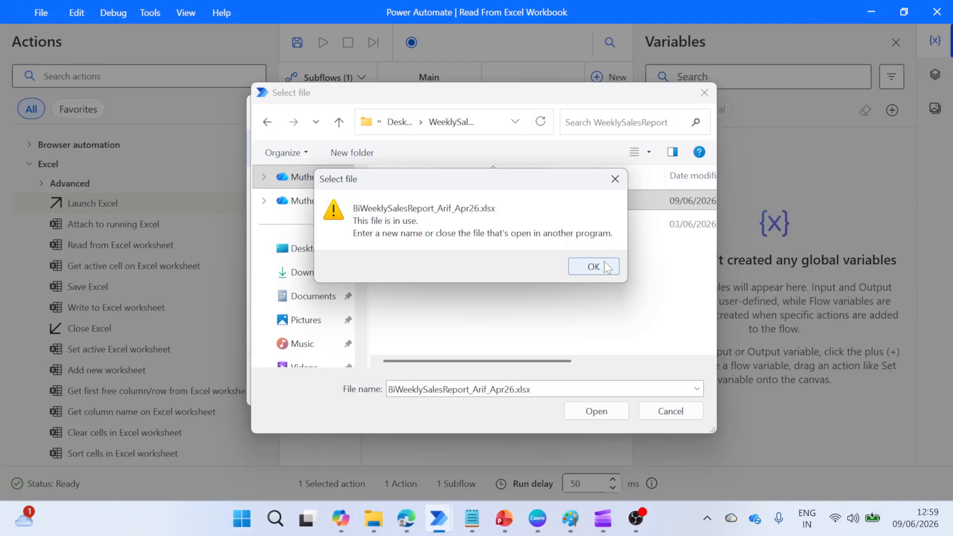
pyautogui.click(593, 266)
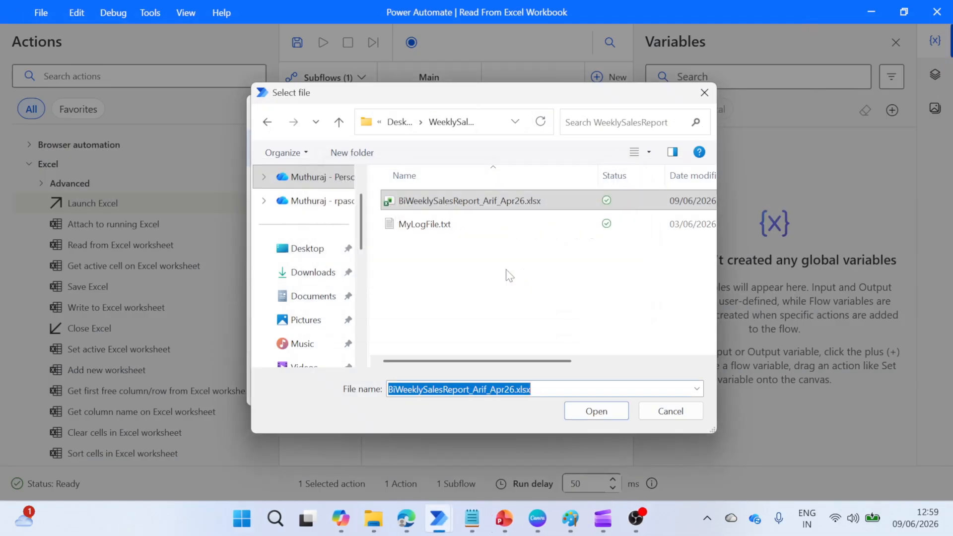
pyautogui.click(583, 410)
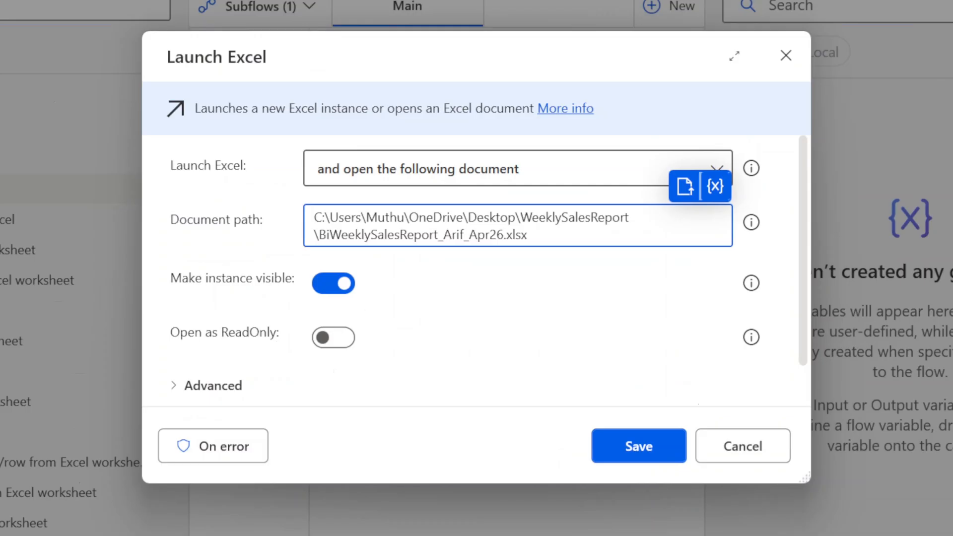
# Rename the variable produced by Launch Excel to MyExcelInstance and save the action
pyautogui.moveTo(516, 235); pyautogui.dragTo(317, 218)
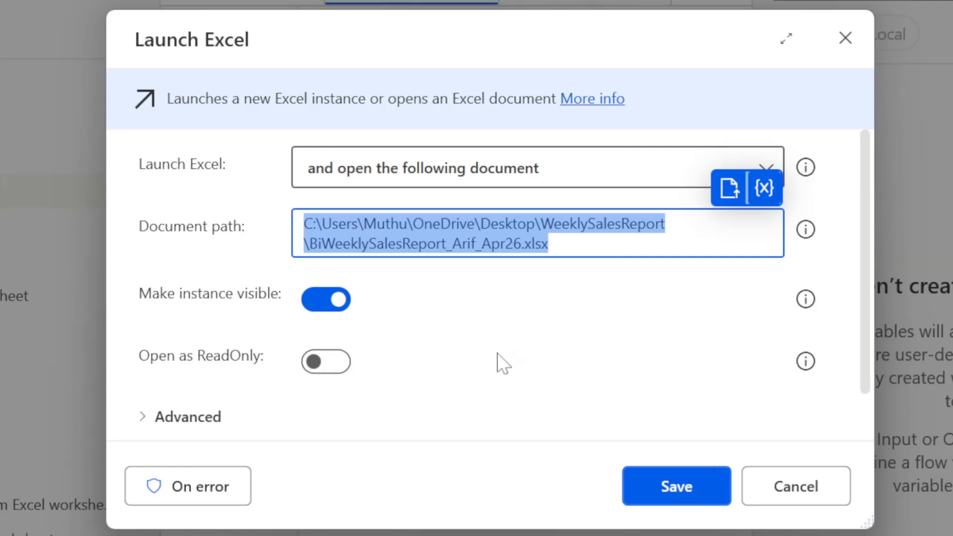
pyautogui.click(151, 419)
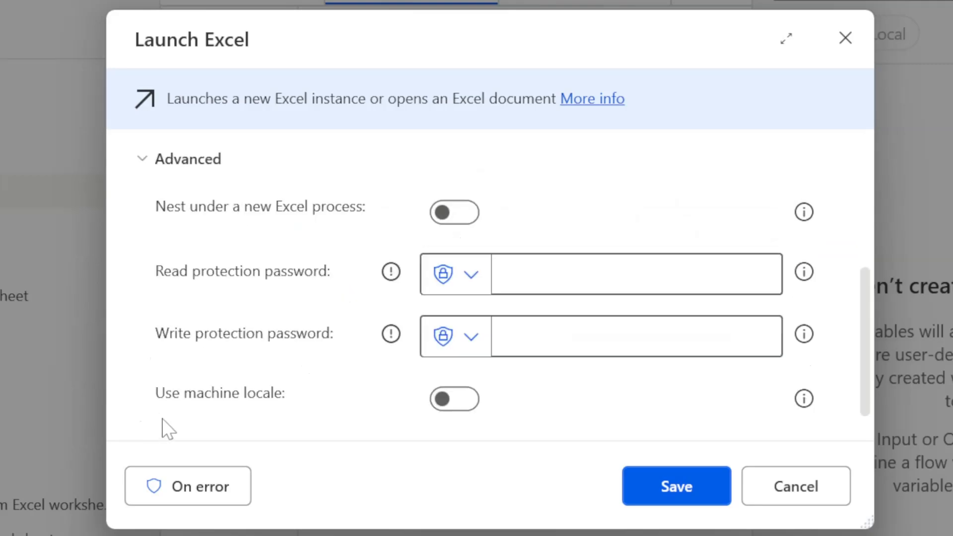
pyautogui.scroll(-2, 253, 410)
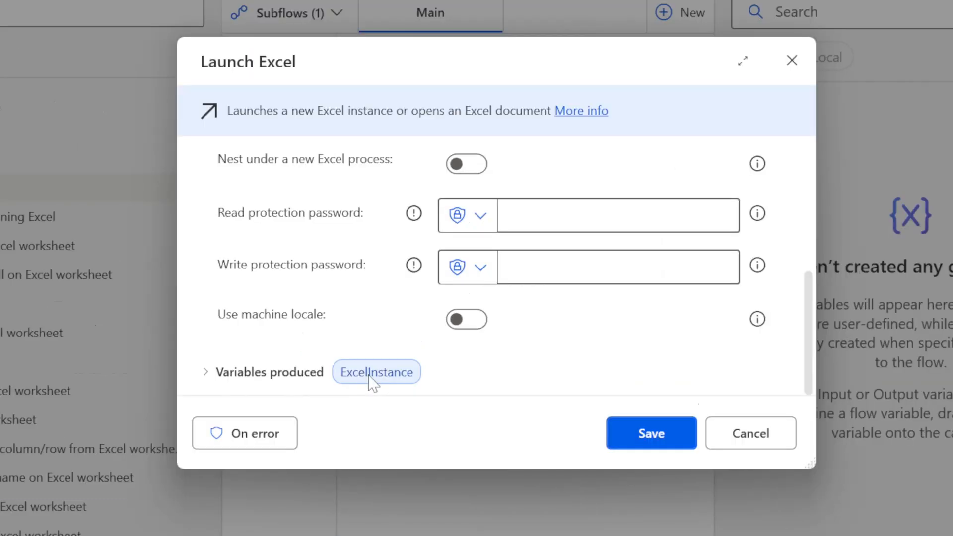
pyautogui.click(371, 382)
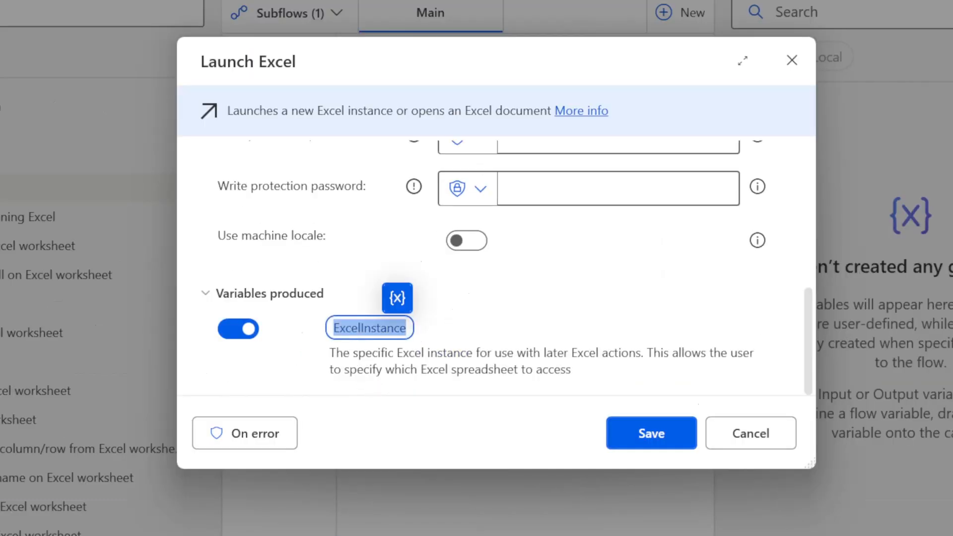
pyautogui.click(399, 381)
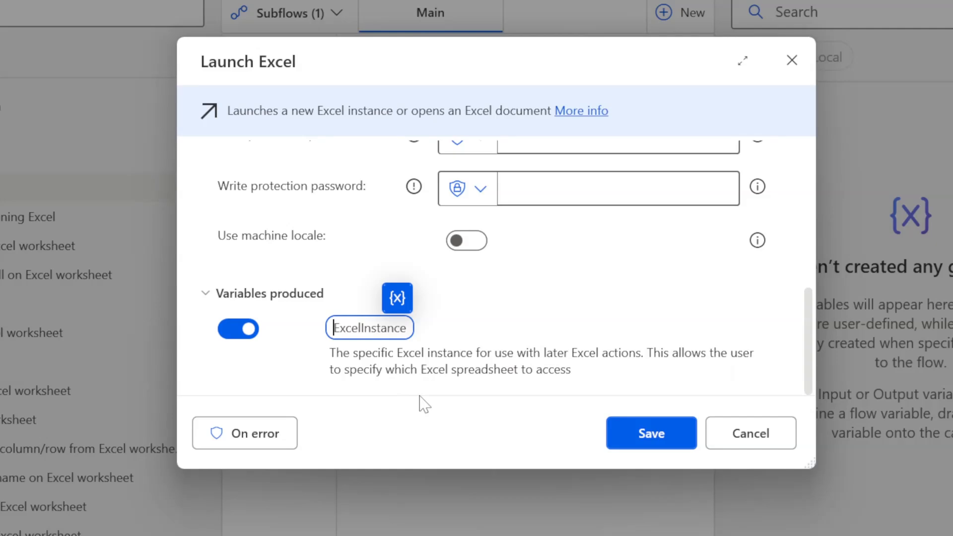
pyautogui.write('My')
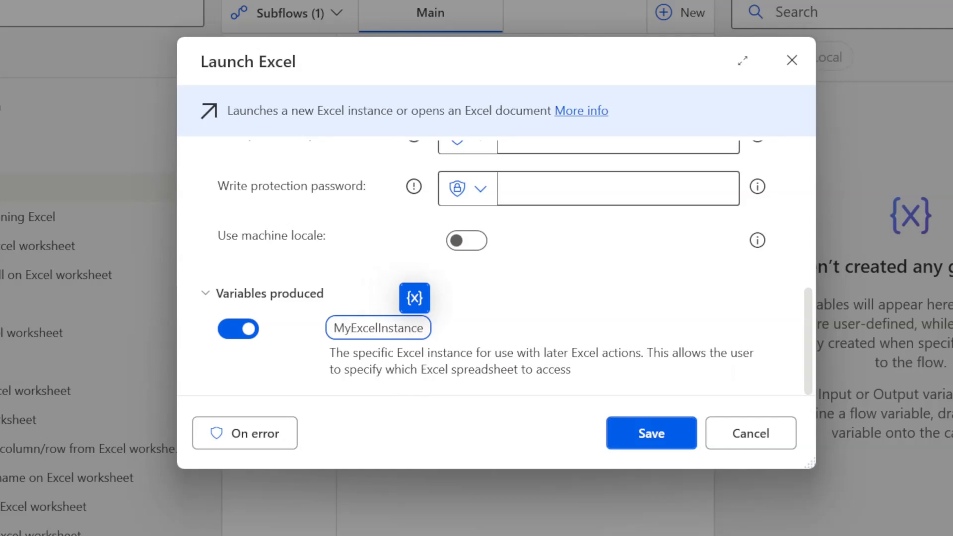
pyautogui.click(654, 435)
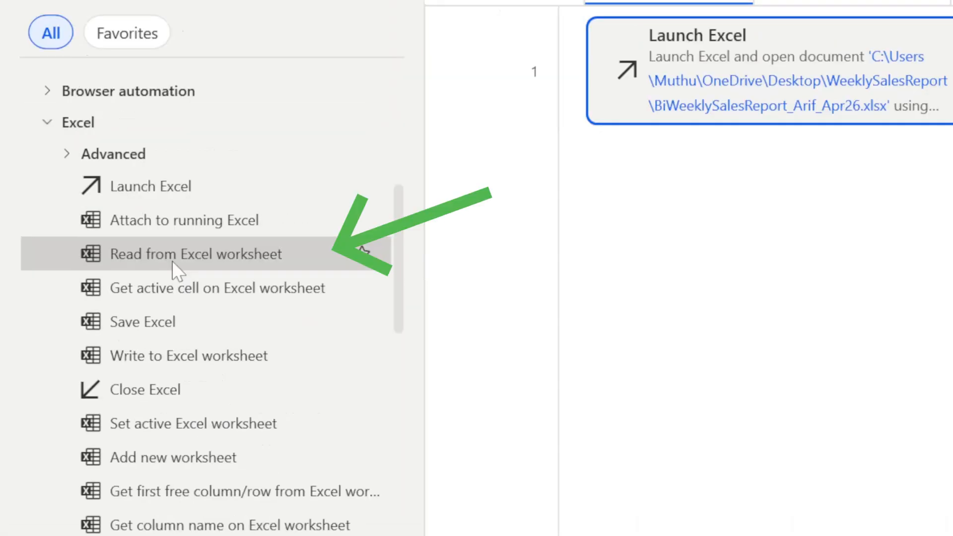
# Add a Read from Excel worksheet action after Launch Excel, using MyExcelInstance and retrieving the value of a single cell
pyautogui.moveTo(172, 261); pyautogui.dragTo(843, 164)
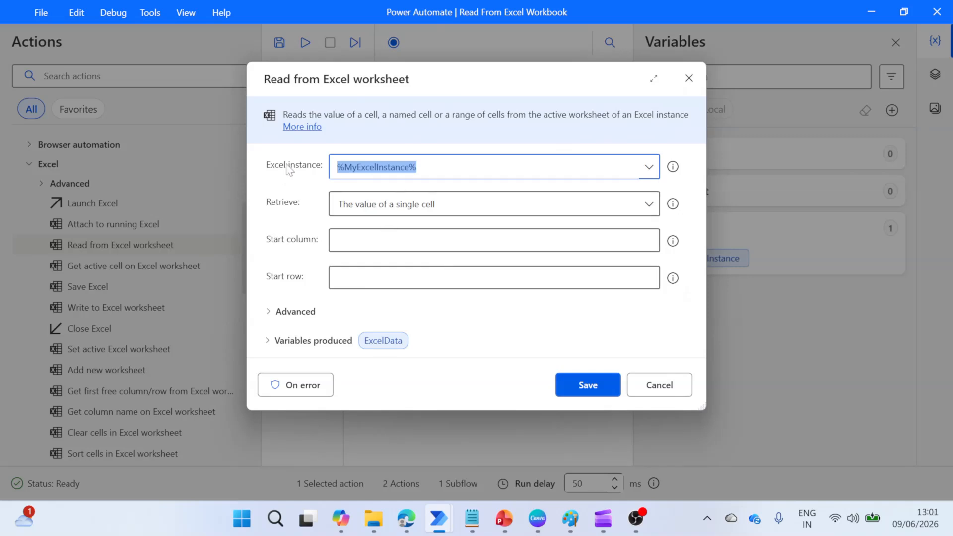
pyautogui.moveTo(445, 81); pyautogui.dragTo(378, 174)
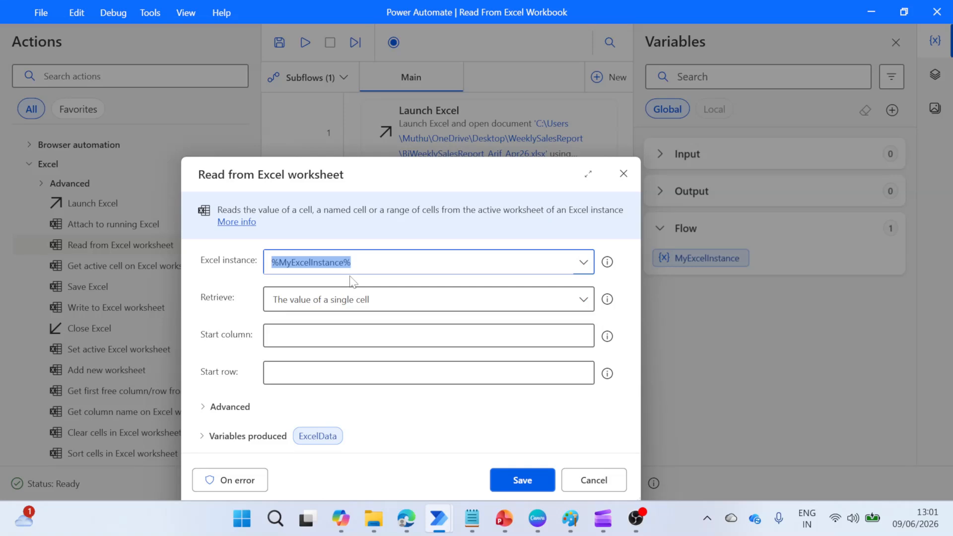
pyautogui.moveTo(397, 182); pyautogui.dragTo(373, 127)
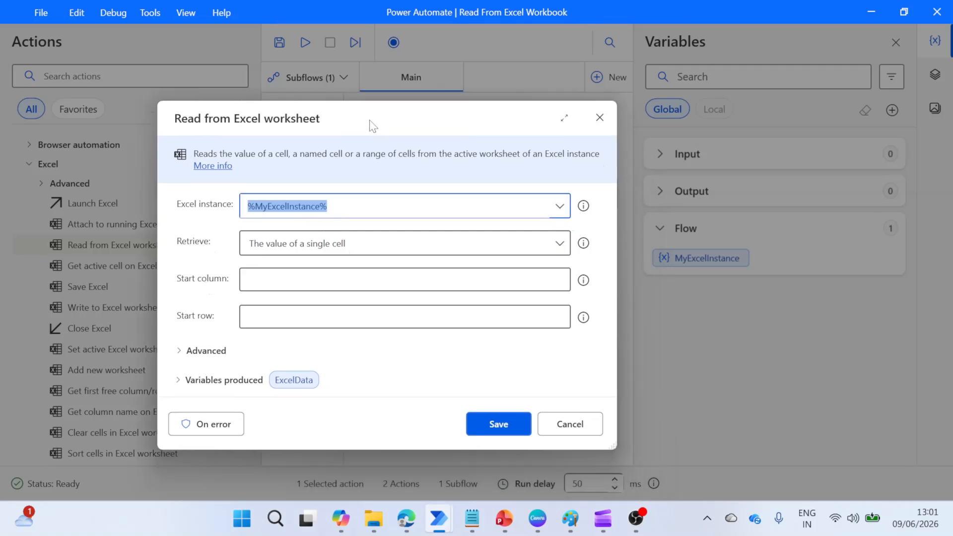
pyautogui.click(561, 206)
pyautogui.click(567, 211)
pyautogui.click(567, 247)
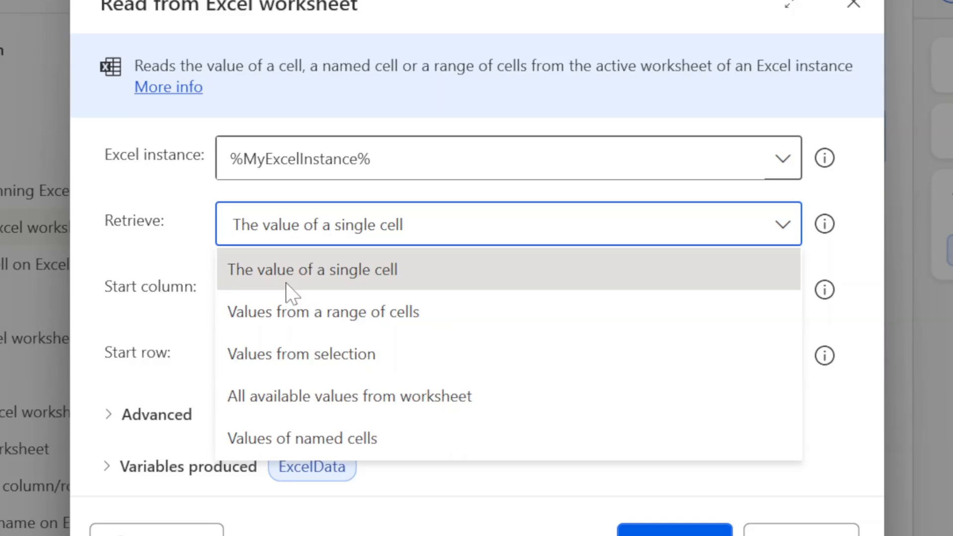
pyautogui.click(286, 284)
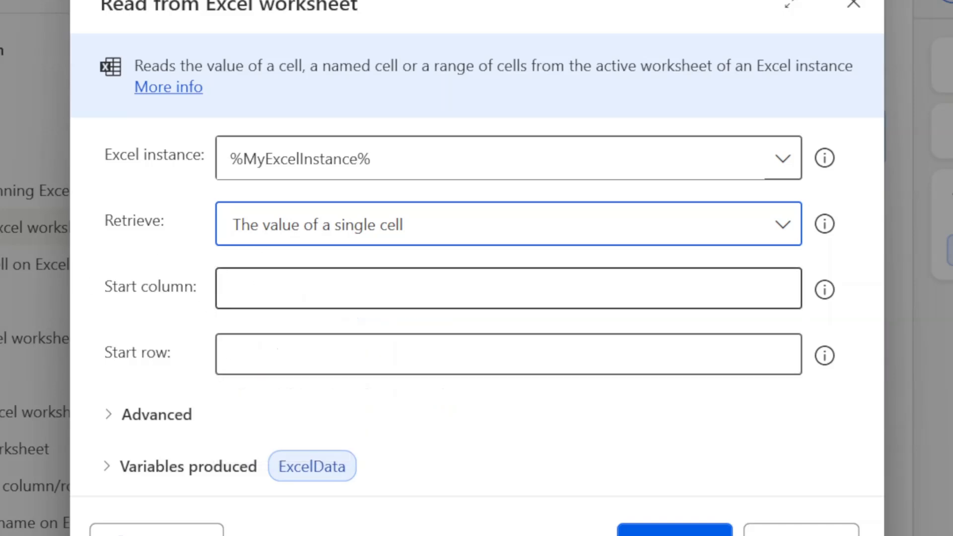
# Open the bi-weekly sales report workbook from the WeeklySalesReport folder to check the column and row of the salesman's name
pyautogui.click(508, 288)
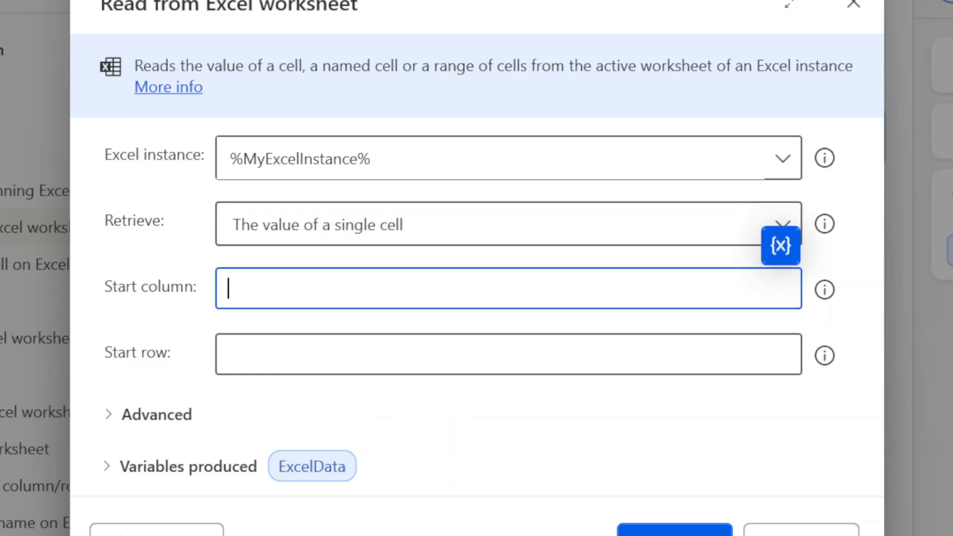
pyautogui.click(248, 350)
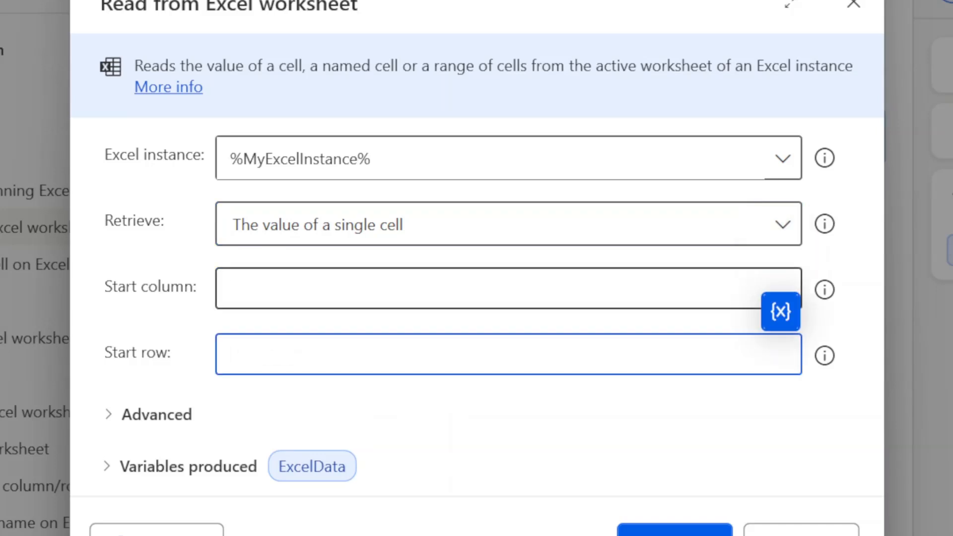
pyautogui.click(273, 292)
pyautogui.moveTo(374, 519)
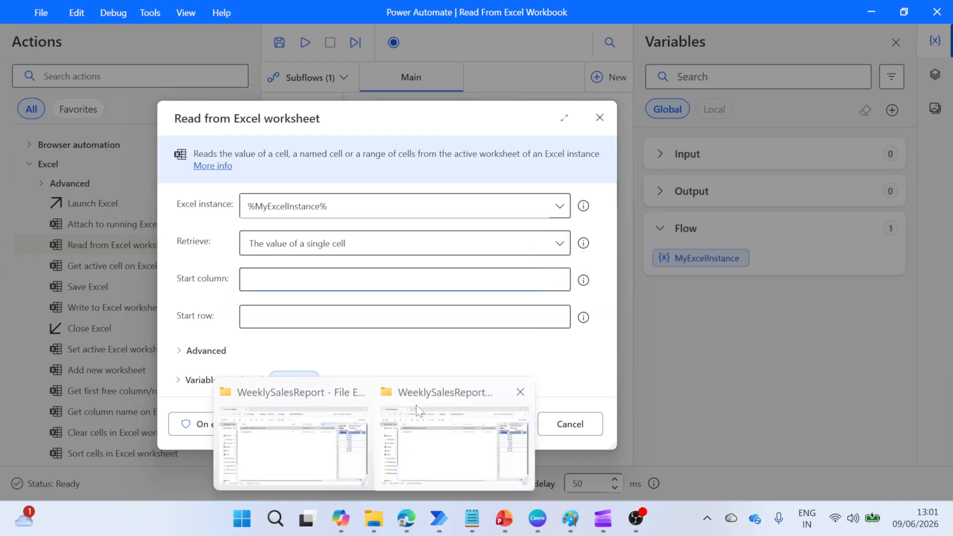
pyautogui.click(275, 397)
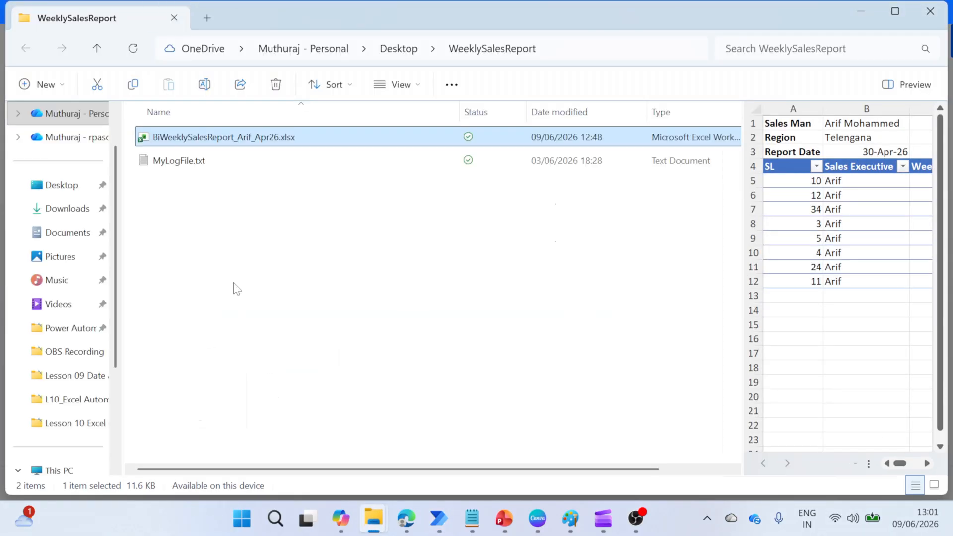
pyautogui.doubleClick(188, 138)
pyautogui.click(159, 215)
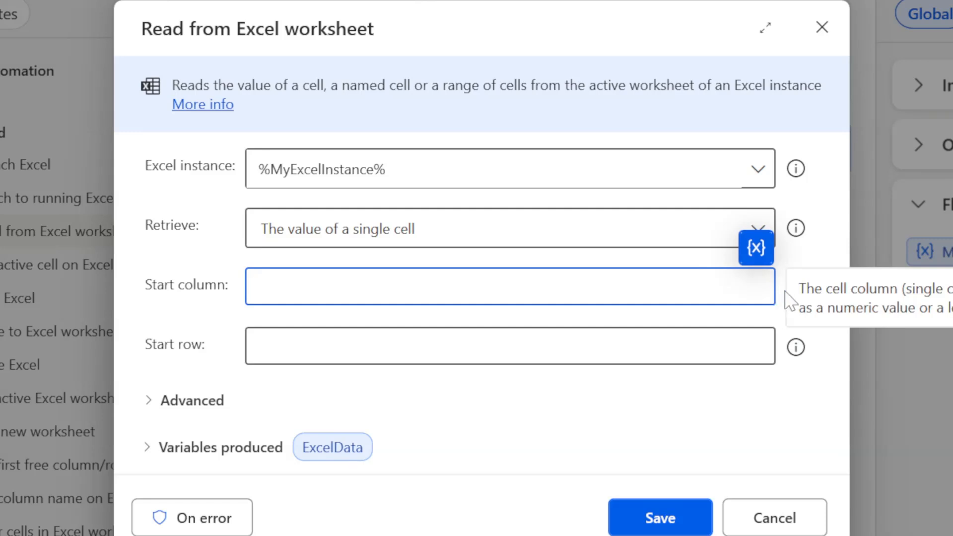
# Set the read action to column 2, row 1, name its produced variable NameOfSalesMan and save the action
pyautogui.write('2')
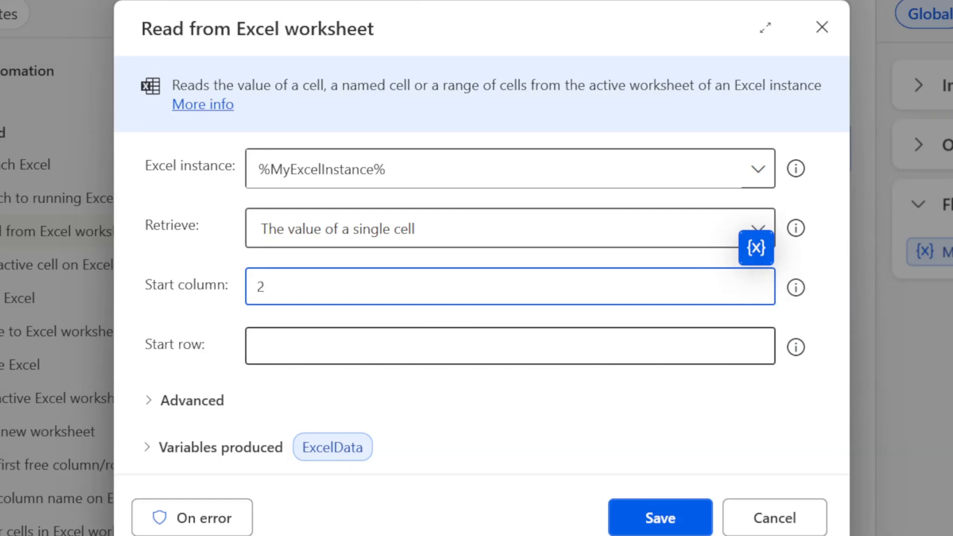
pyautogui.click(510, 346)
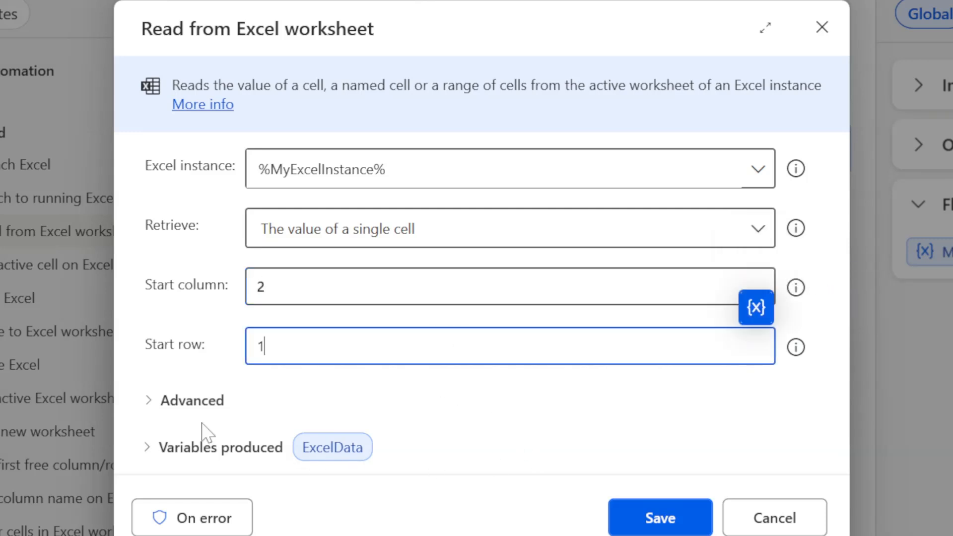
pyautogui.click(151, 401)
pyautogui.click(325, 452)
pyautogui.click(326, 416)
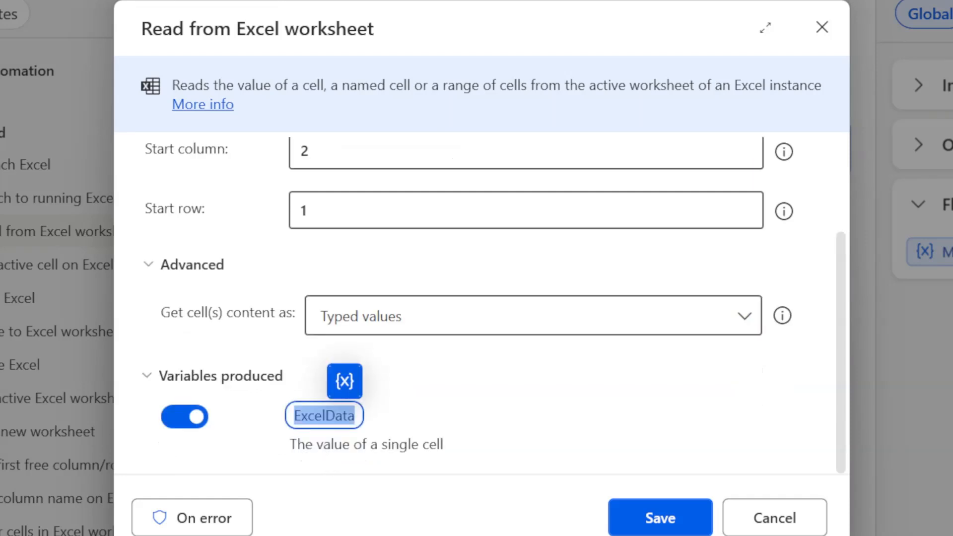
pyautogui.write('Name')
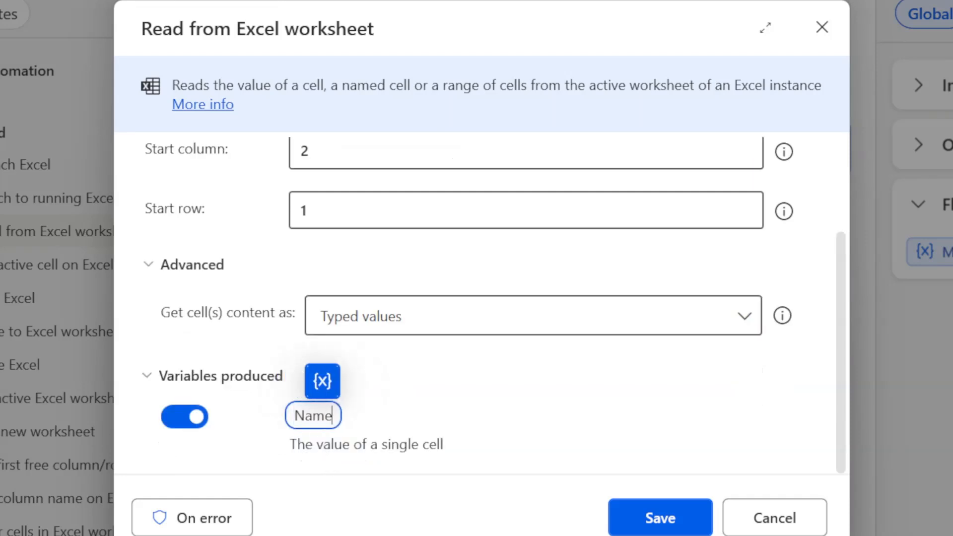
pyautogui.write('OfSales')
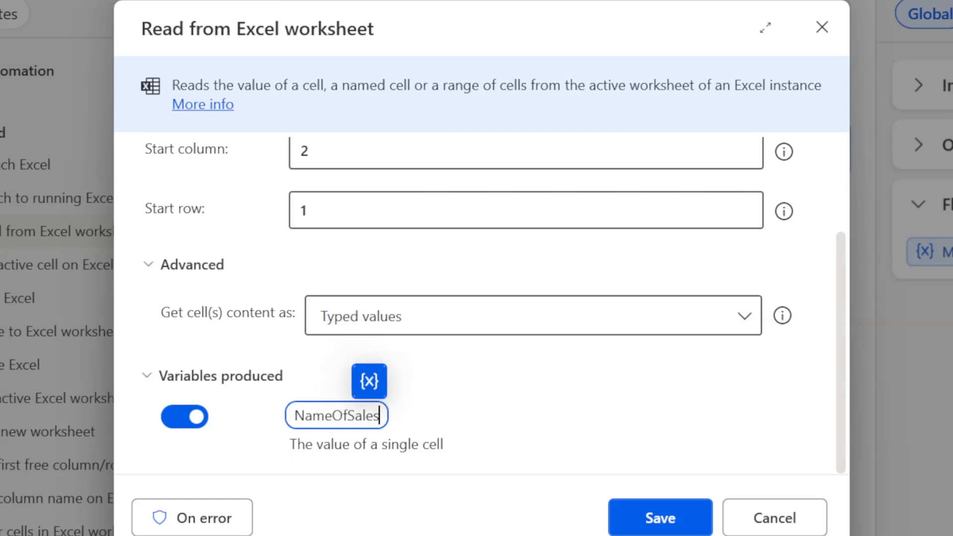
pyautogui.write('Man')
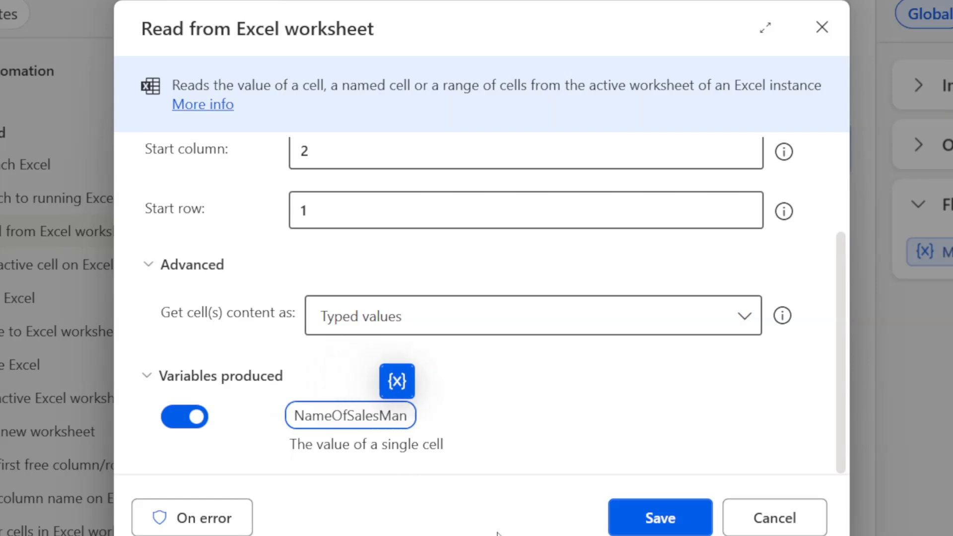
pyautogui.click(621, 525)
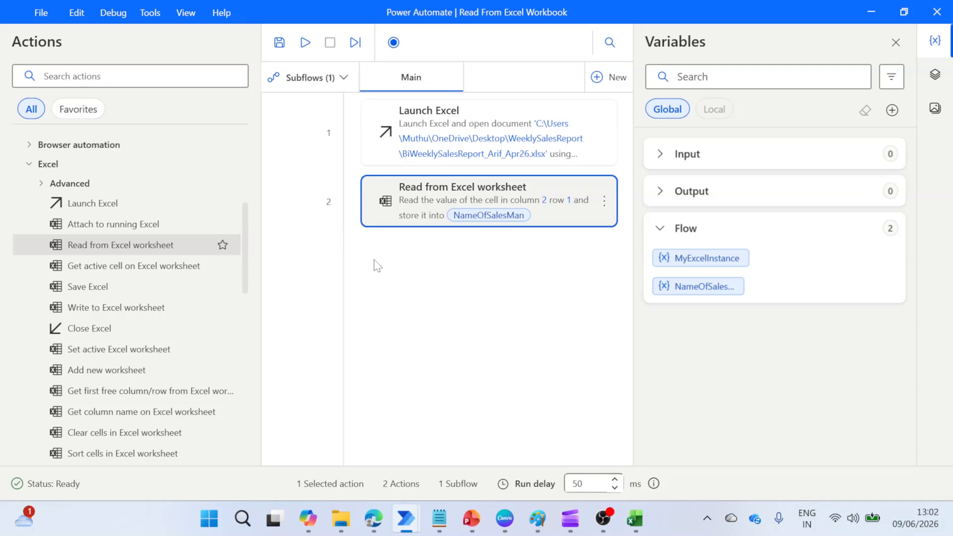
# Add a Close Excel action at the end of the flow that closes MyExcelInstance without saving the document
pyautogui.moveTo(92, 328); pyautogui.dragTo(427, 258)
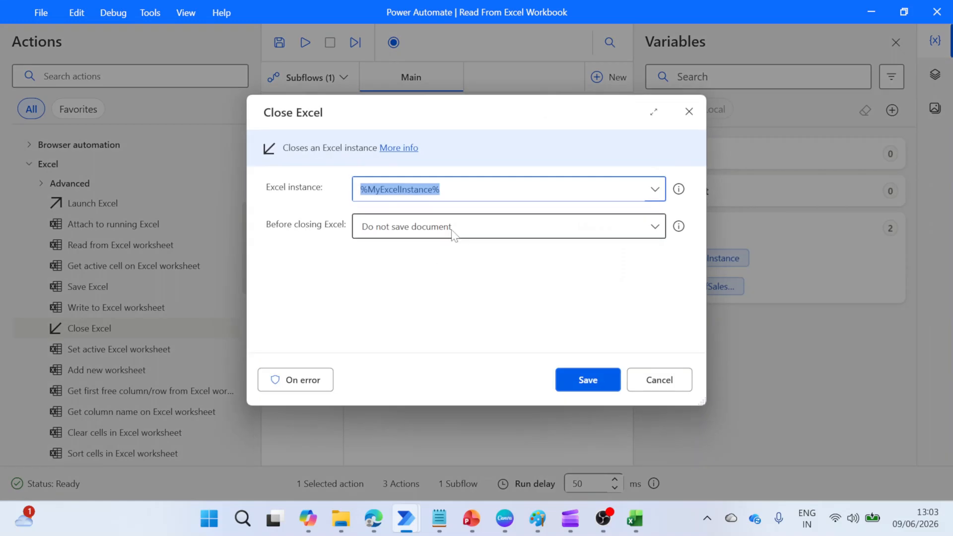
pyautogui.click(459, 234)
pyautogui.click(410, 251)
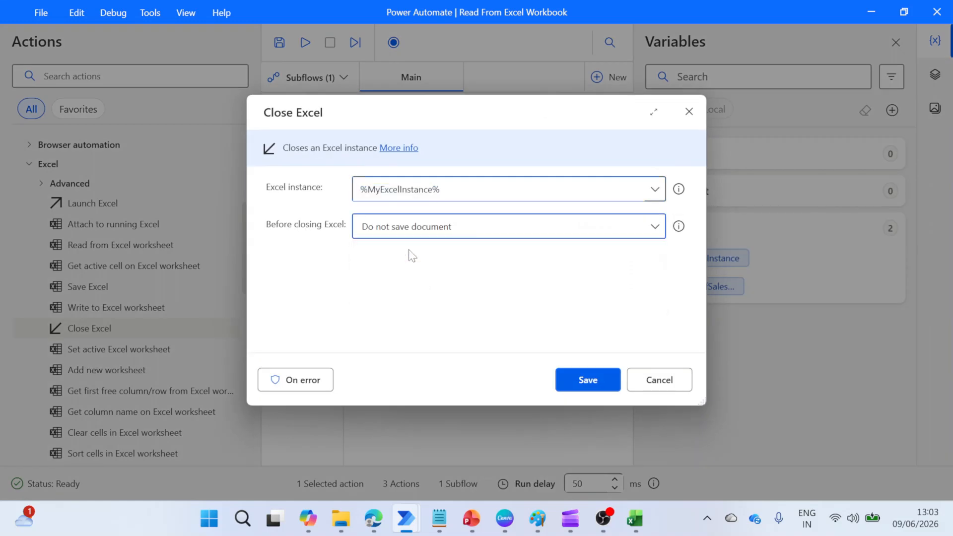
pyautogui.click(594, 383)
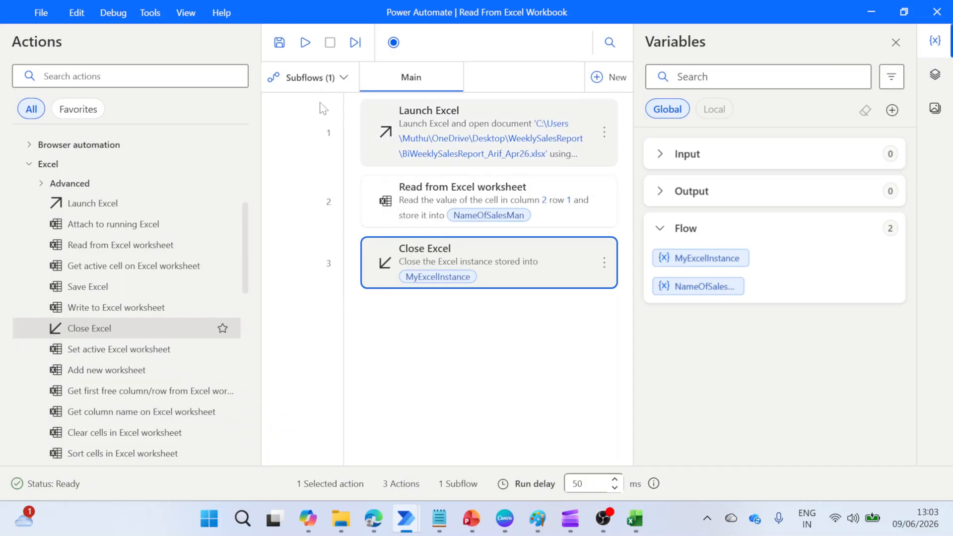
# Run the flow and inspect the value stored in the NameOfSalesMan variable
pyautogui.click(306, 42)
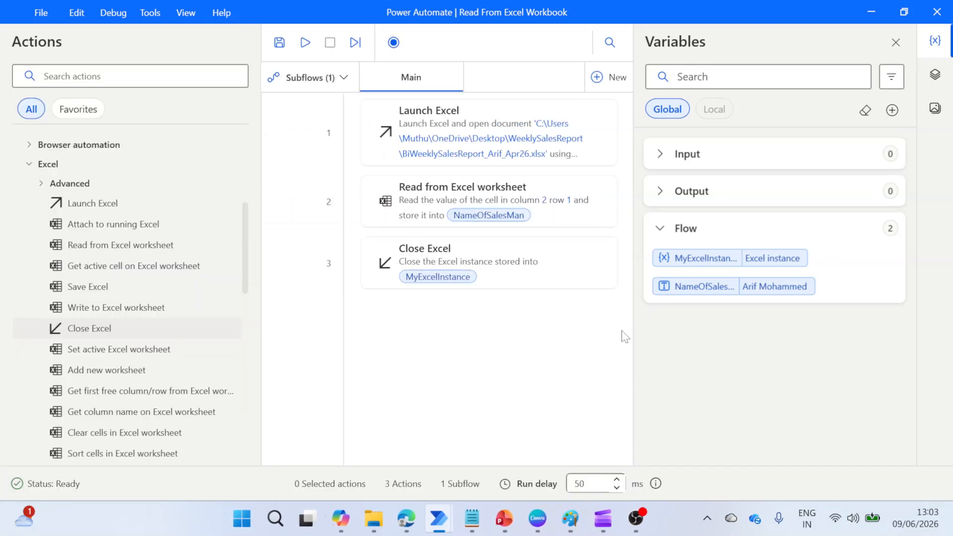
pyautogui.doubleClick(761, 288)
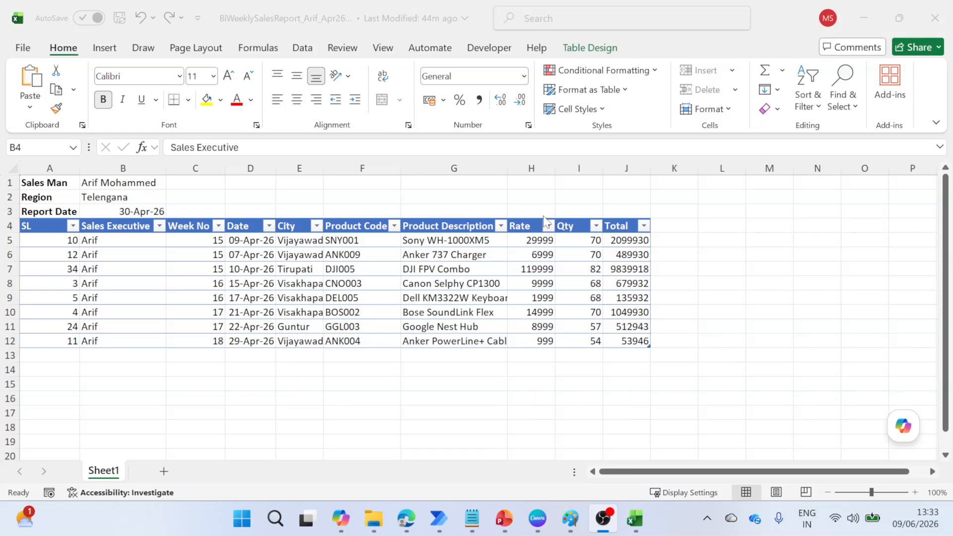
# Check the Region and Report Date cell positions in the sales report workbook, and close the workbook
pyautogui.click(105, 203)
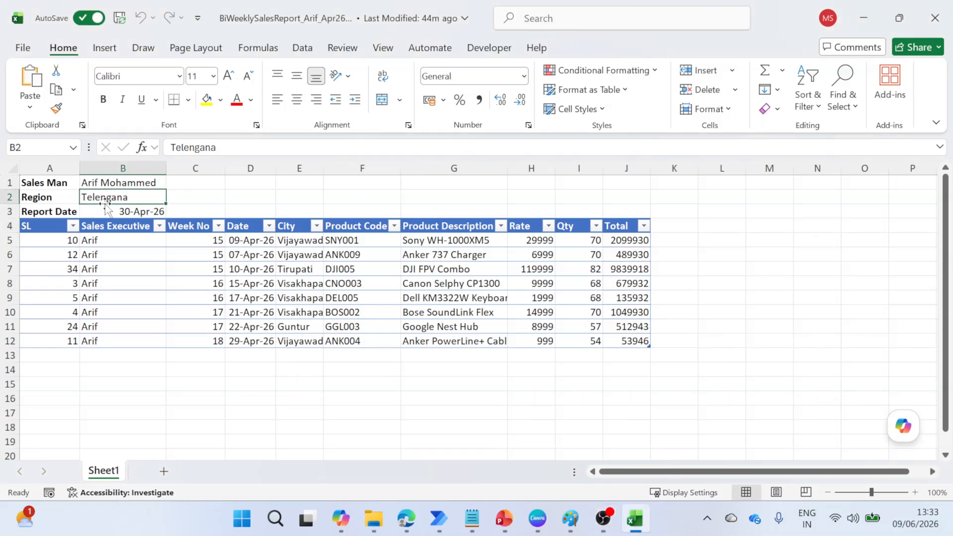
pyautogui.click(117, 212)
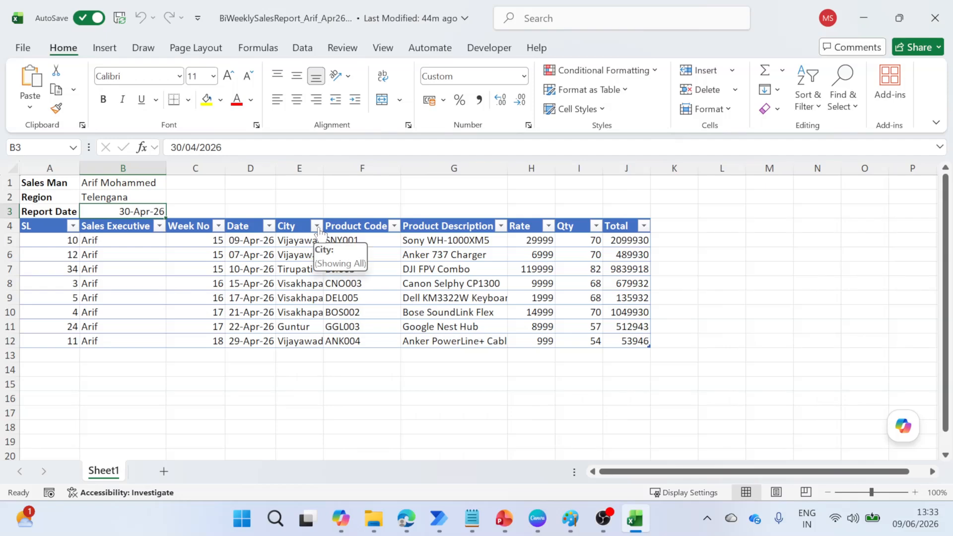
pyautogui.click(108, 198)
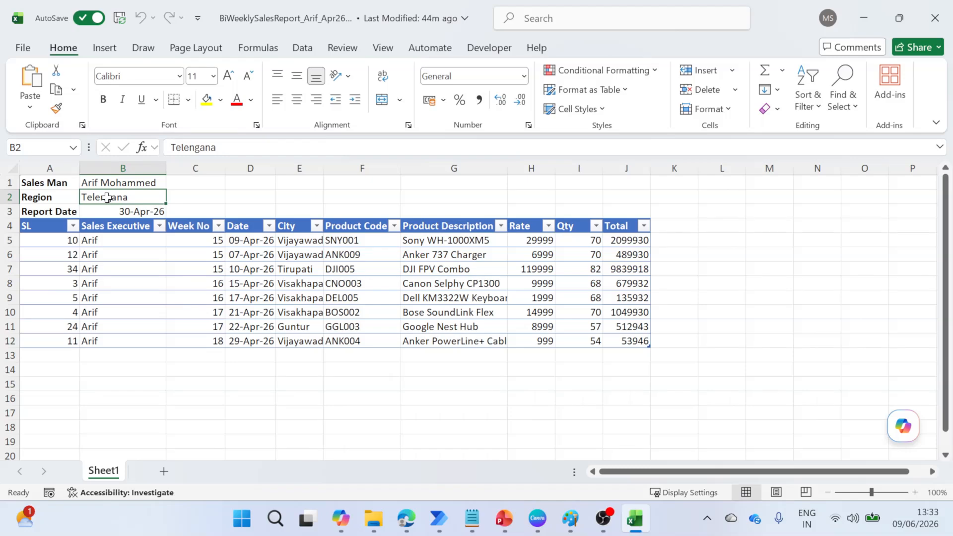
pyautogui.click(111, 214)
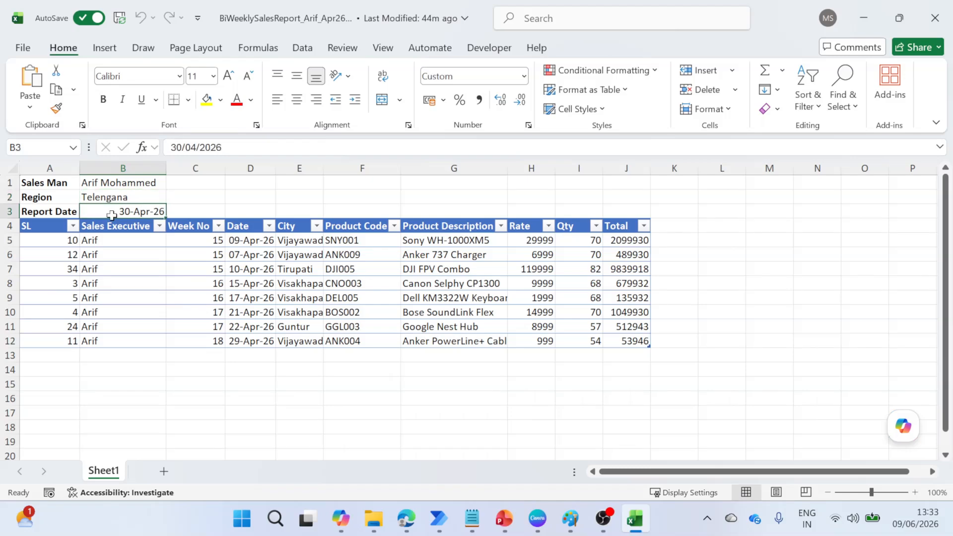
pyautogui.click(929, 8)
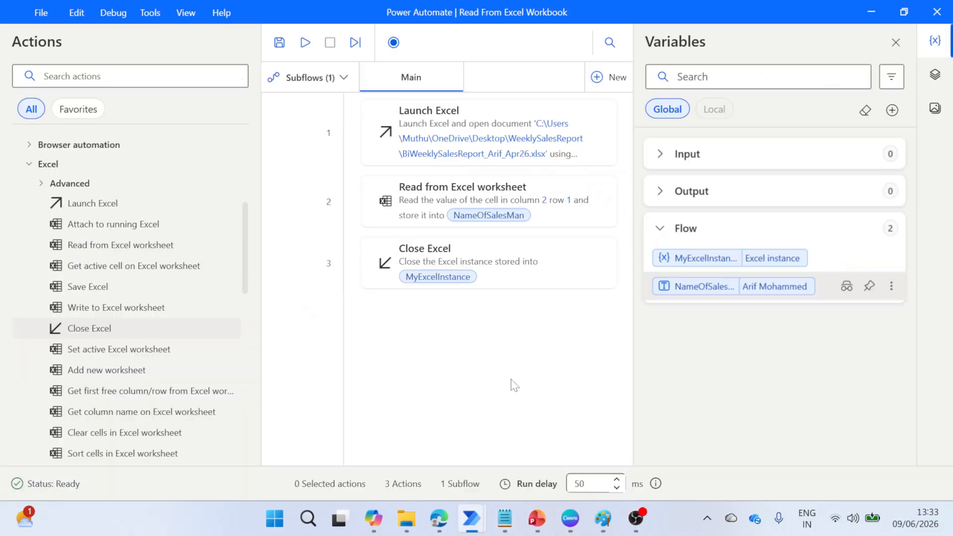
# Add a second Read from Excel worksheet action before Close Excel, reading the single cell at column 2, row 2
pyautogui.click(99, 245)
pyautogui.moveTo(100, 243); pyautogui.dragTo(422, 243)
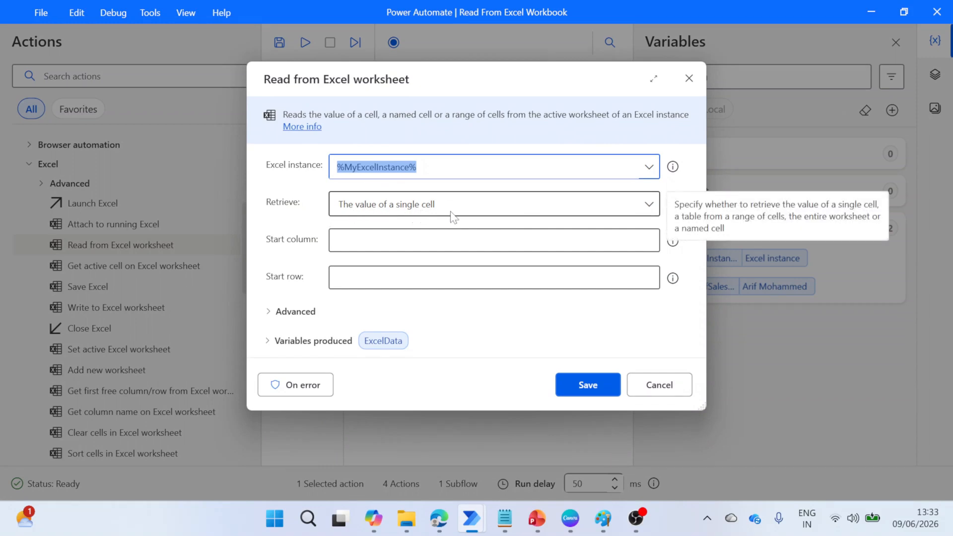
pyautogui.click(385, 244)
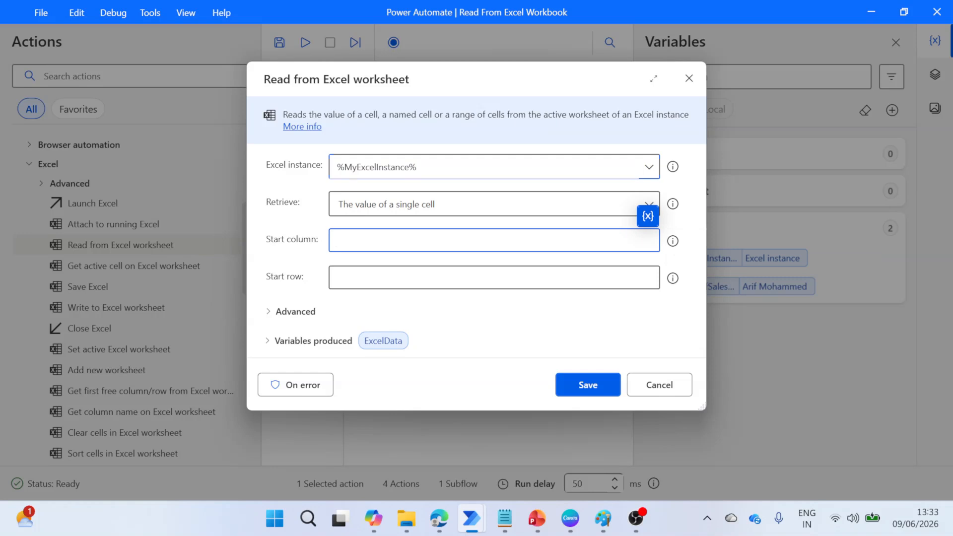
pyautogui.write('2')
pyautogui.press('Tab')
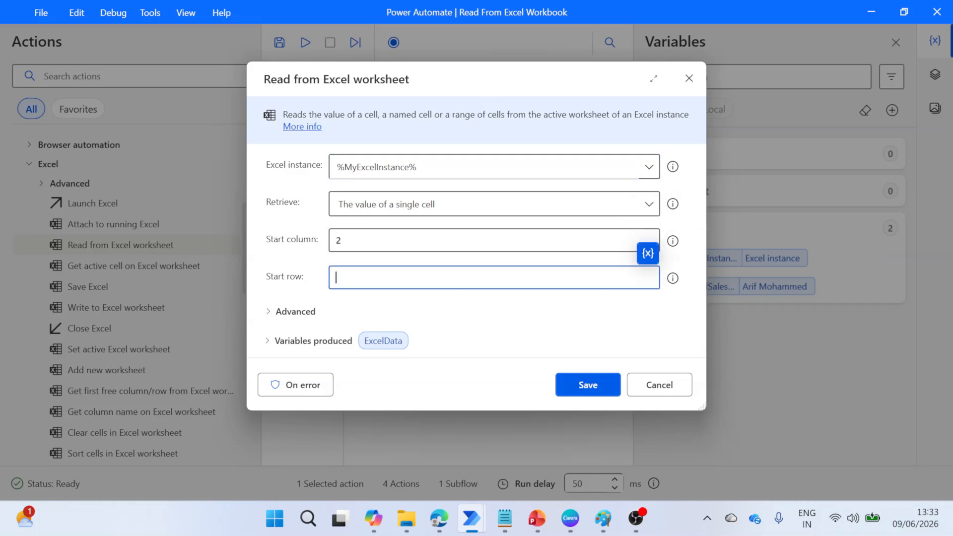
pyautogui.write('2')
# Rename the variable produced by the second read action to Region and save the action
pyautogui.click(383, 340)
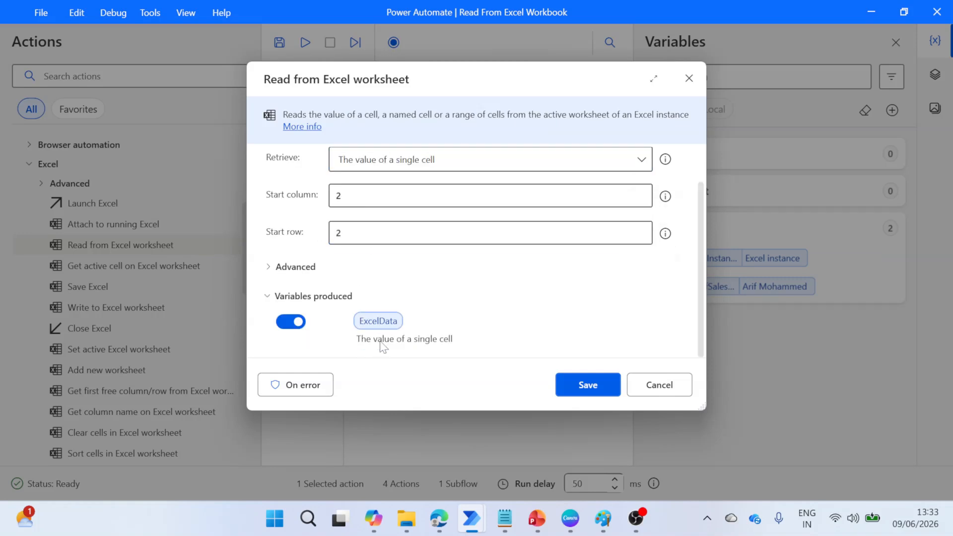
pyautogui.click(379, 321)
pyautogui.write('Region')
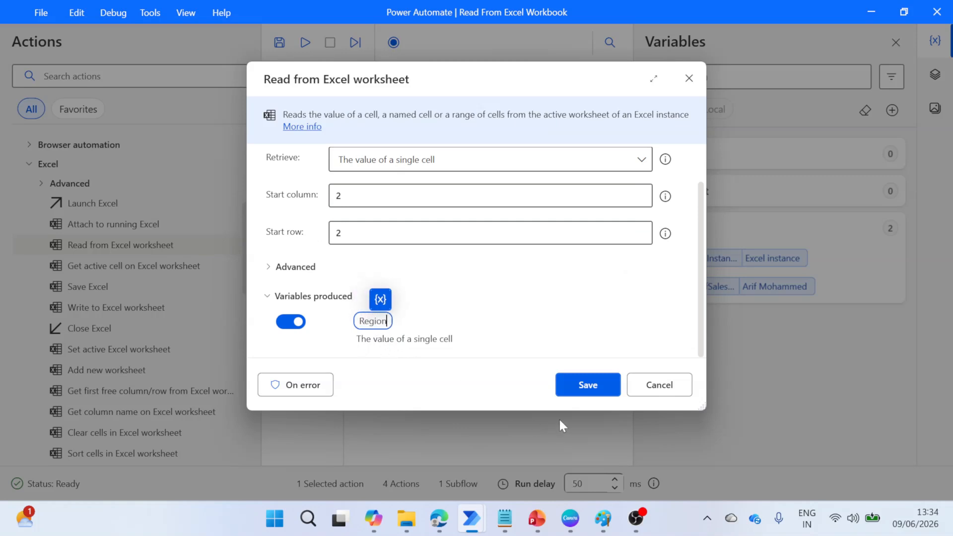
pyautogui.click(588, 385)
# Add a third Read from Excel worksheet action before Close Excel, reading the single cell at column 2, row 3
pyautogui.moveTo(99, 244); pyautogui.dragTo(433, 297)
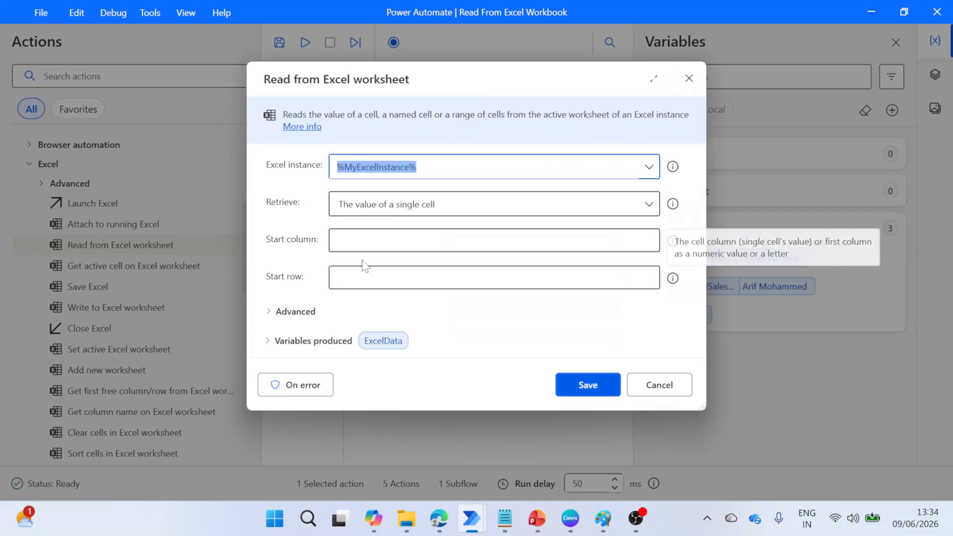
pyautogui.click(362, 243)
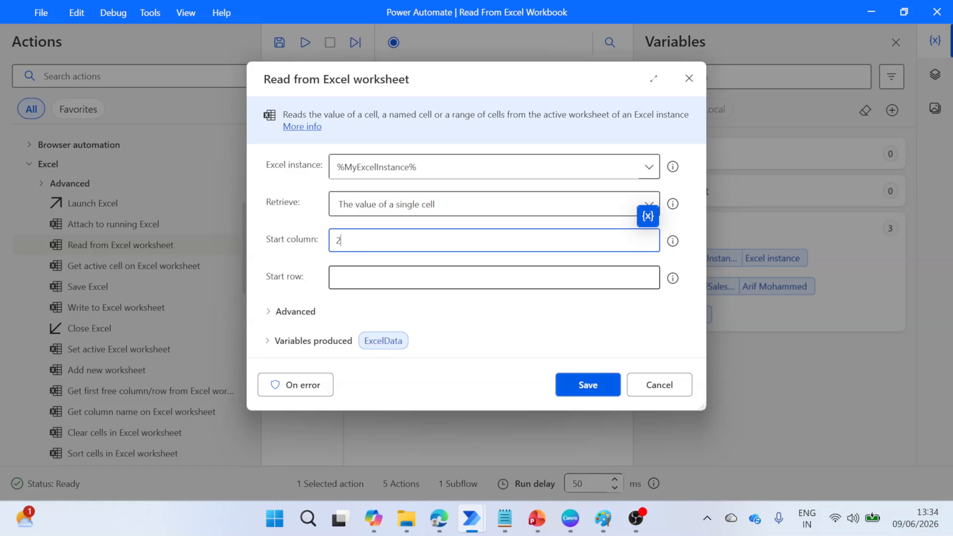
pyautogui.click(361, 278)
pyautogui.write('3')
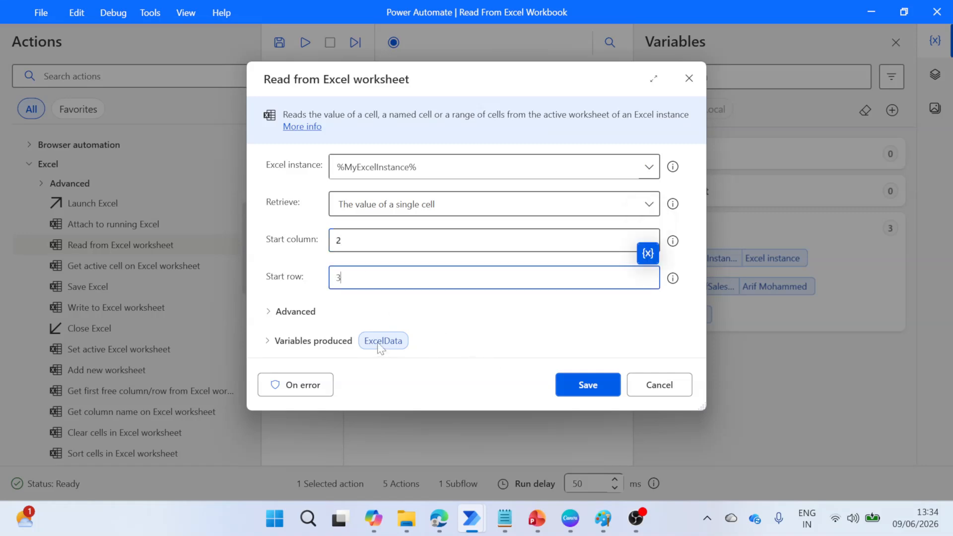
# Rename the variable produced by the third read action to ReportDate and save the action
pyautogui.click(382, 341)
pyautogui.write('R')
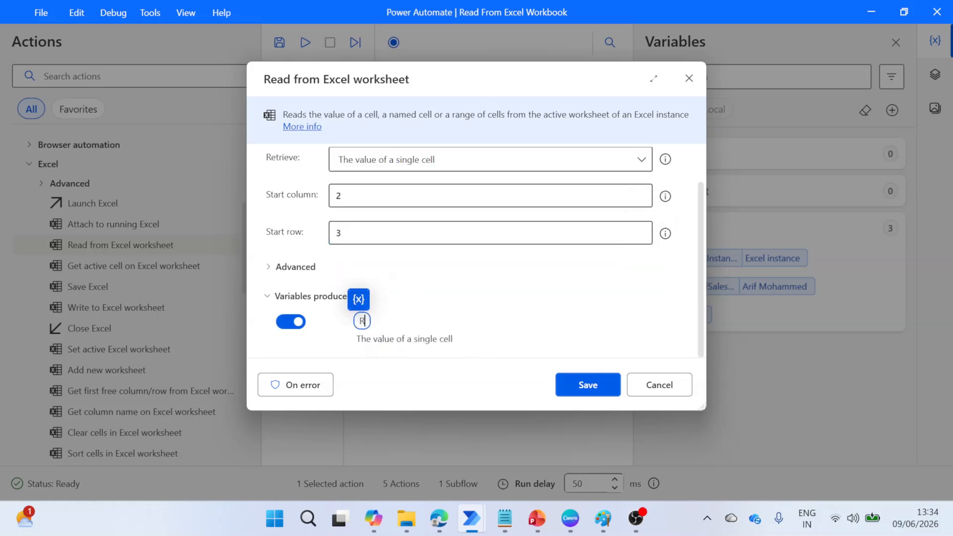
pyautogui.write('eportDate')
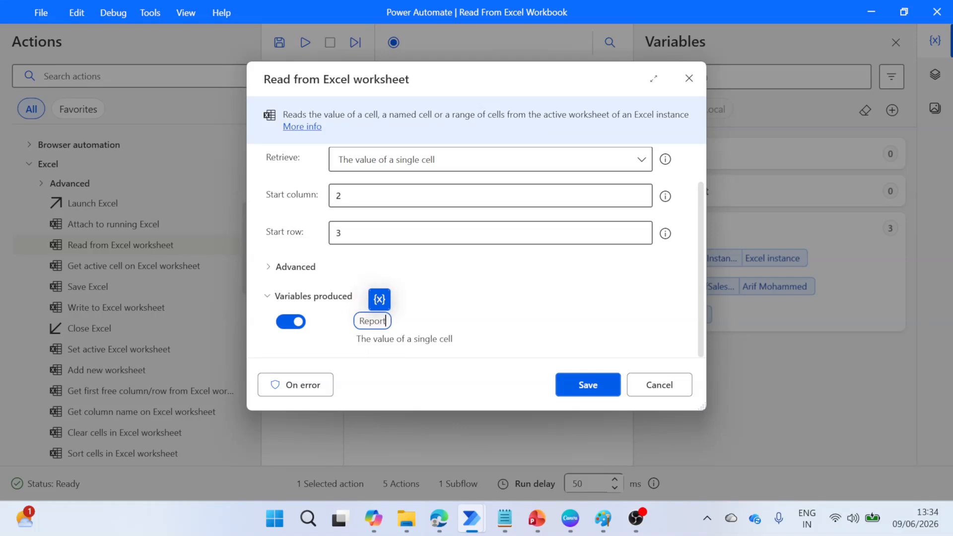
pyautogui.click(586, 386)
# Run the flow and inspect the values stored in the NameOfSalesMan, Region and ReportDate variables
pyautogui.click(304, 43)
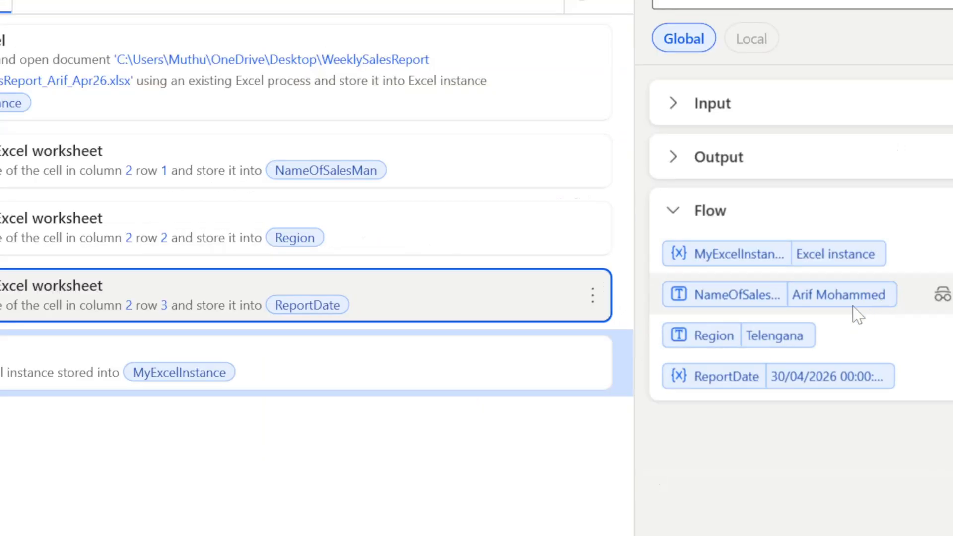
pyautogui.doubleClick(844, 295)
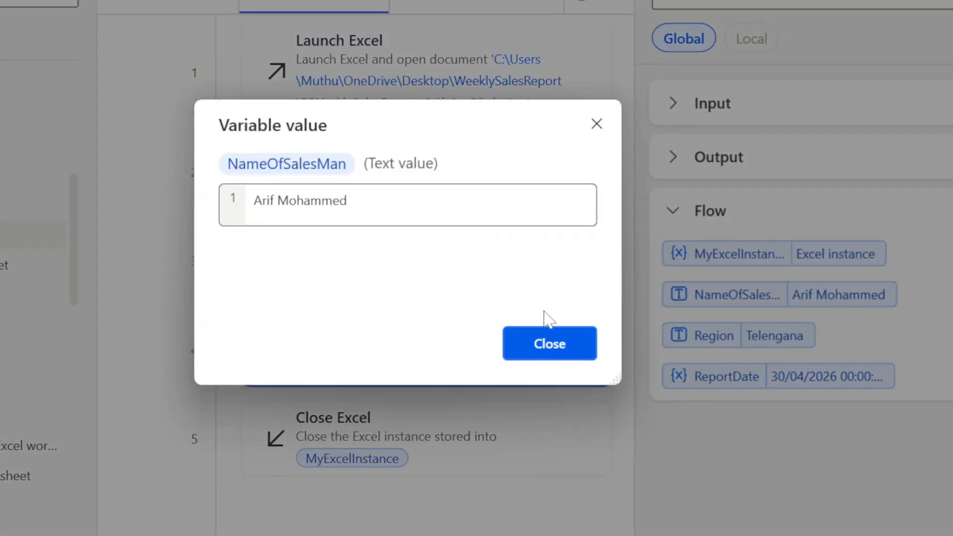
pyautogui.click(556, 353)
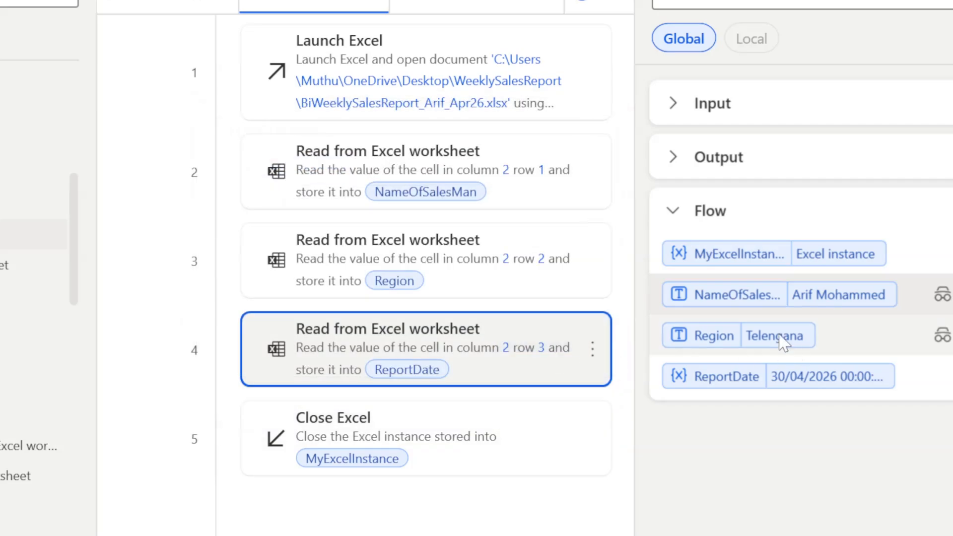
pyautogui.doubleClick(783, 338)
pyautogui.click(548, 347)
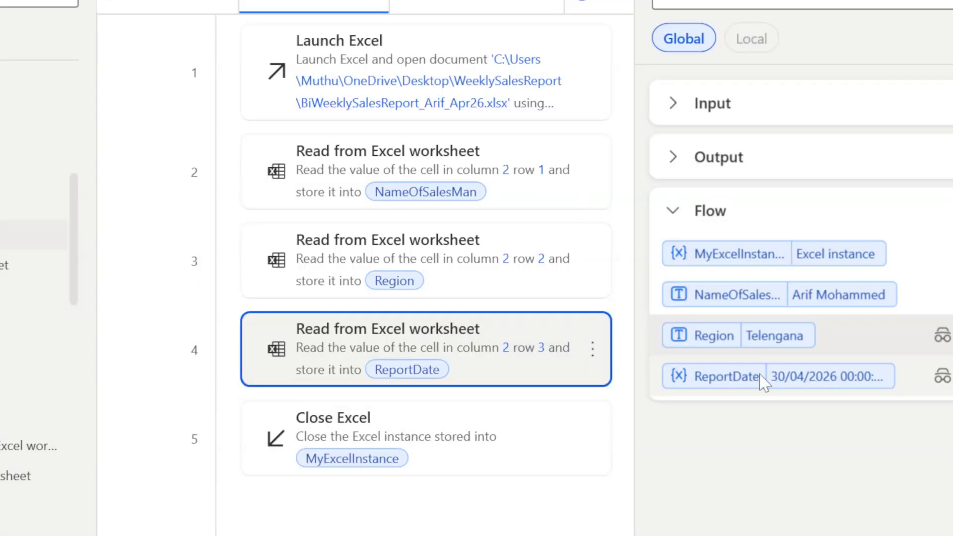
pyautogui.doubleClick(759, 376)
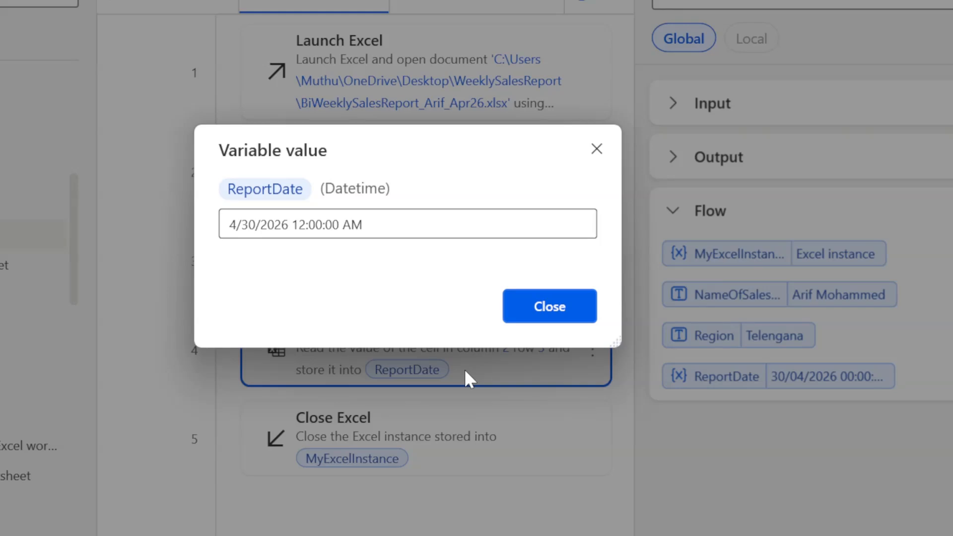
pyautogui.click(570, 310)
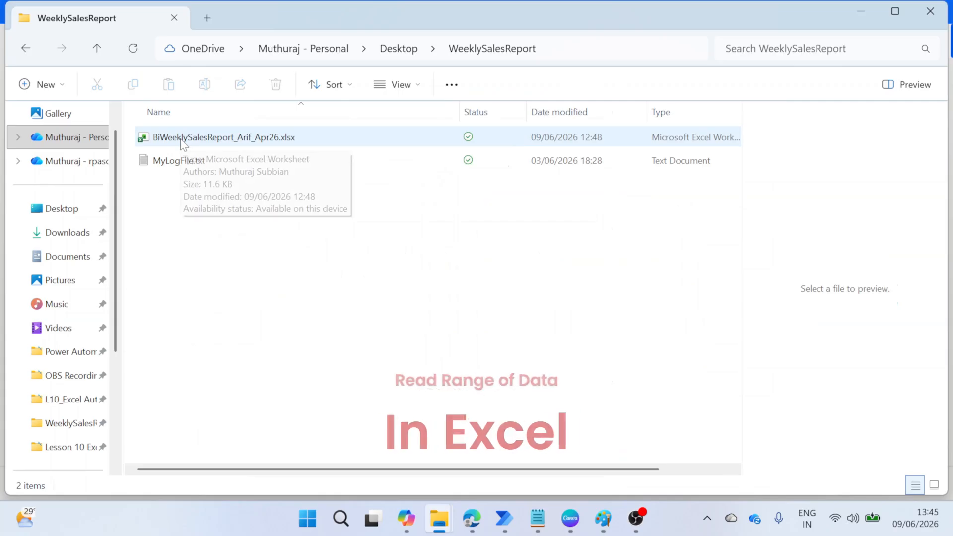
# Open the bi-weekly sales report workbook and review its three heading values and the sales table beneath them
pyautogui.click(183, 142)
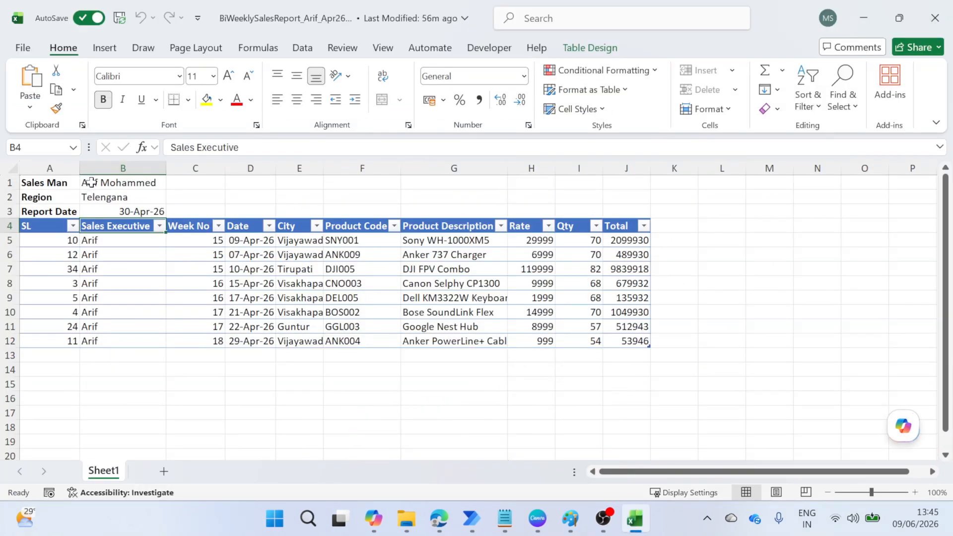
pyautogui.click(99, 184)
pyautogui.click(102, 197)
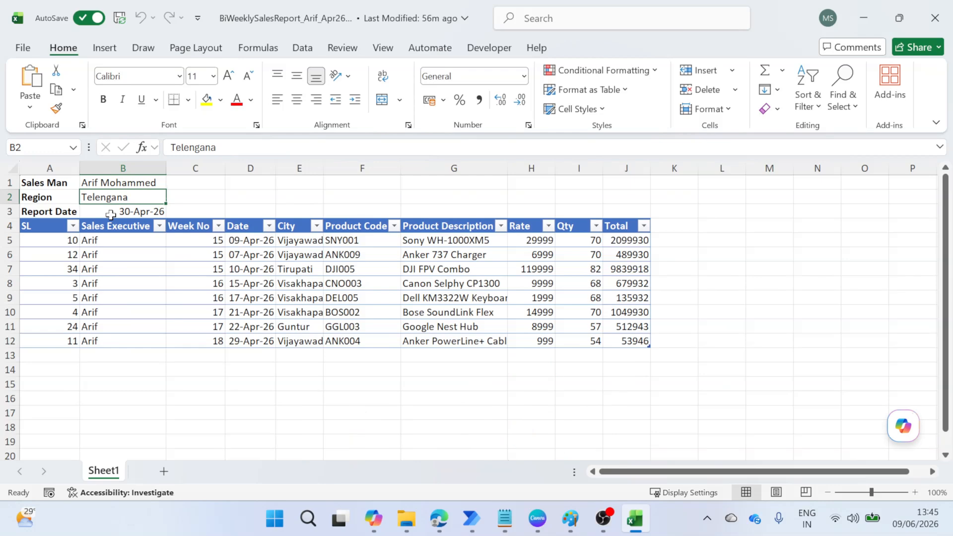
pyautogui.click(109, 212)
pyautogui.moveTo(44, 233); pyautogui.dragTo(616, 345)
pyautogui.click(298, 242)
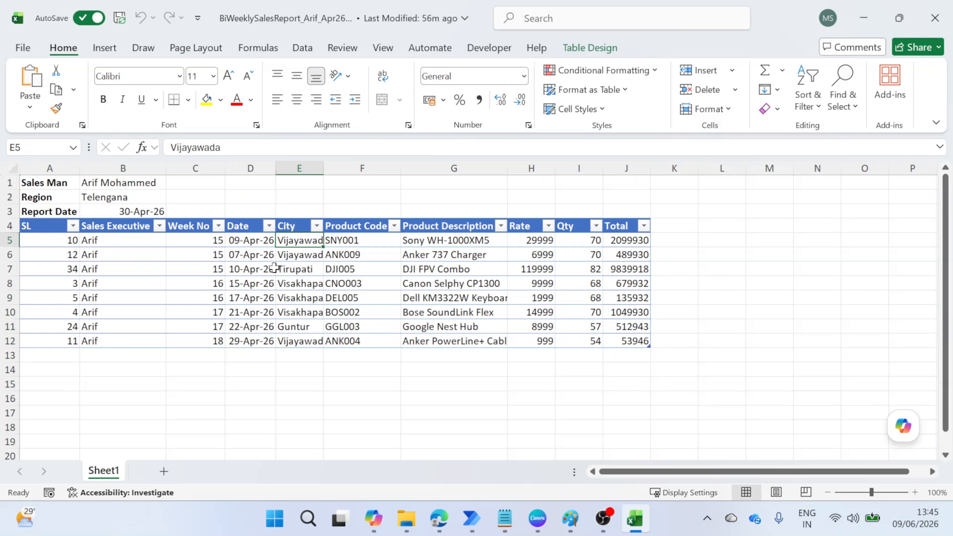
# Switch to Power Automate and add a Read from Excel worksheet action before Close Excel that retrieves values from a range of cells
pyautogui.click(471, 518)
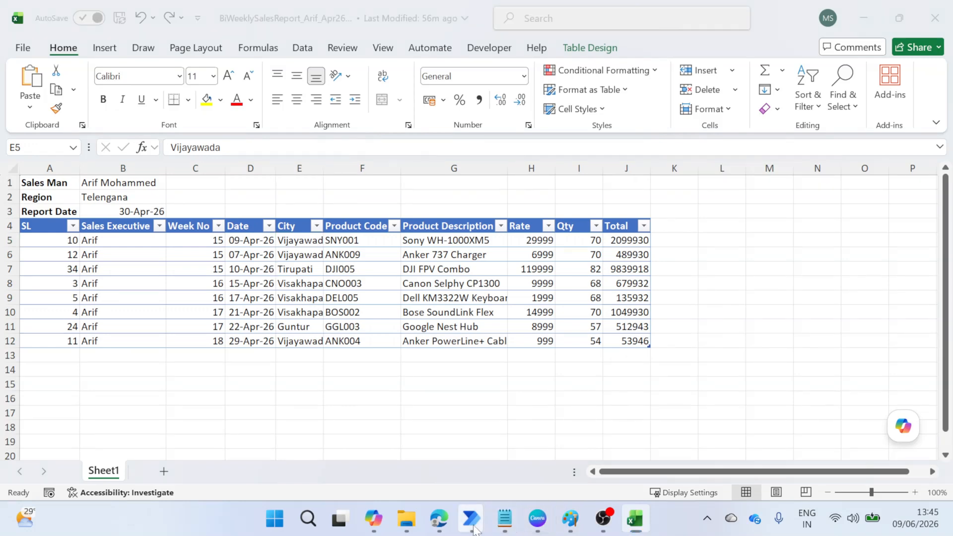
pyautogui.click(556, 437)
pyautogui.click(465, 373)
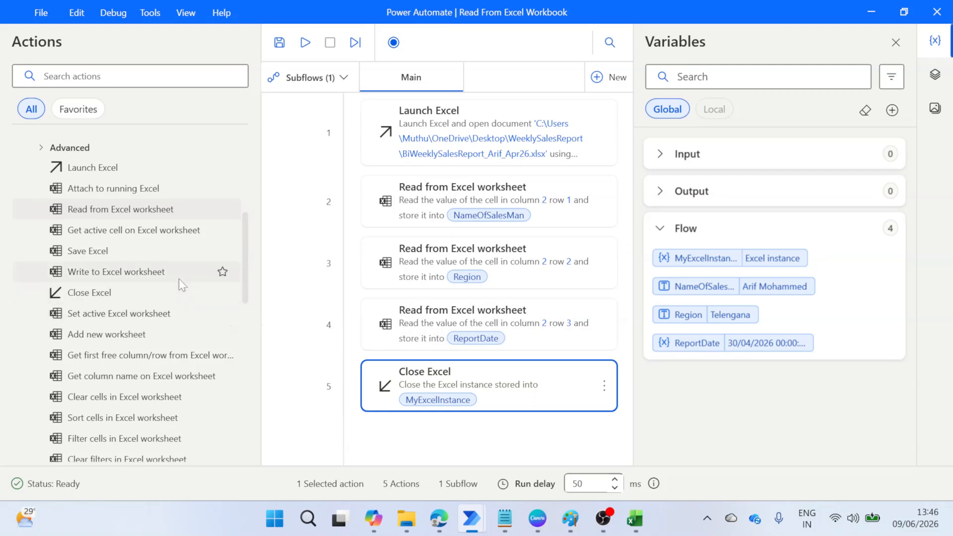
pyautogui.click(103, 203)
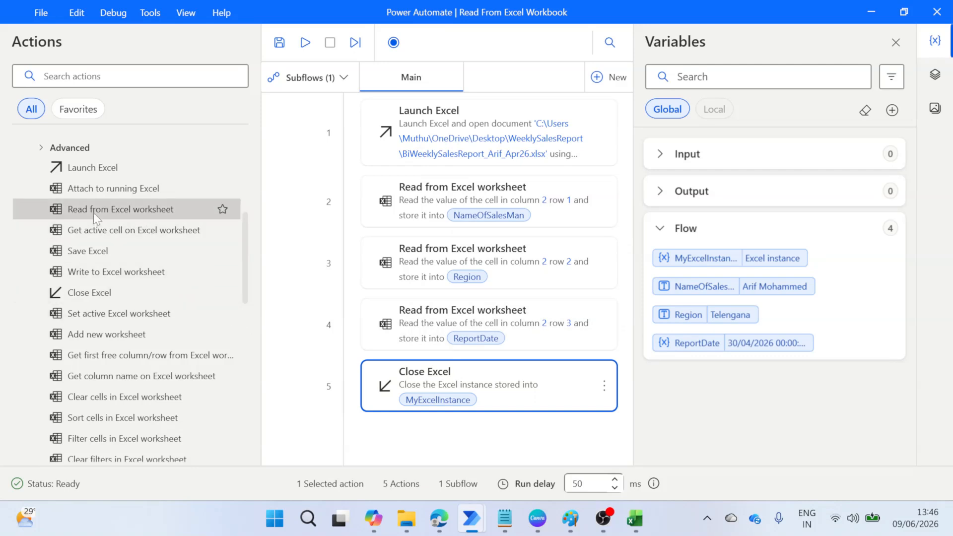
pyautogui.moveTo(93, 212); pyautogui.dragTo(430, 363)
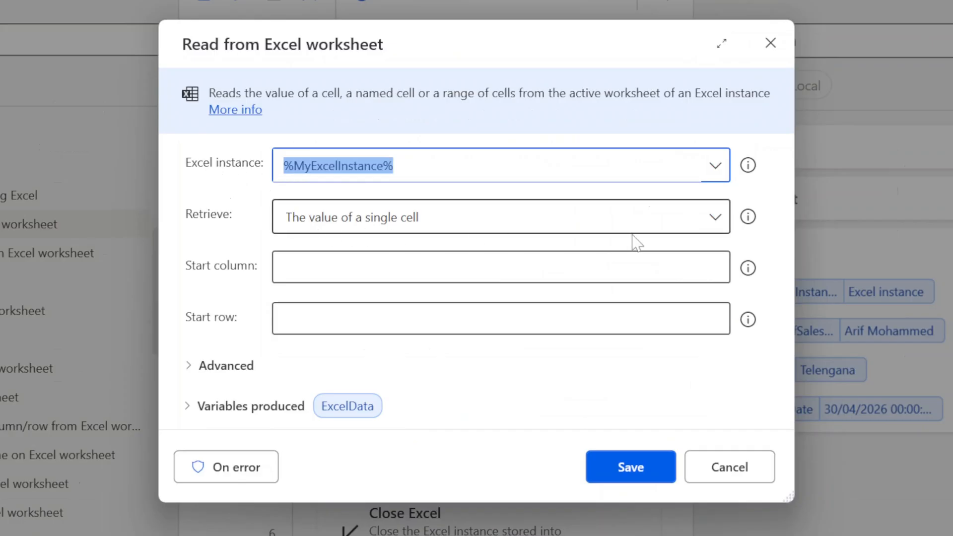
pyautogui.click(718, 223)
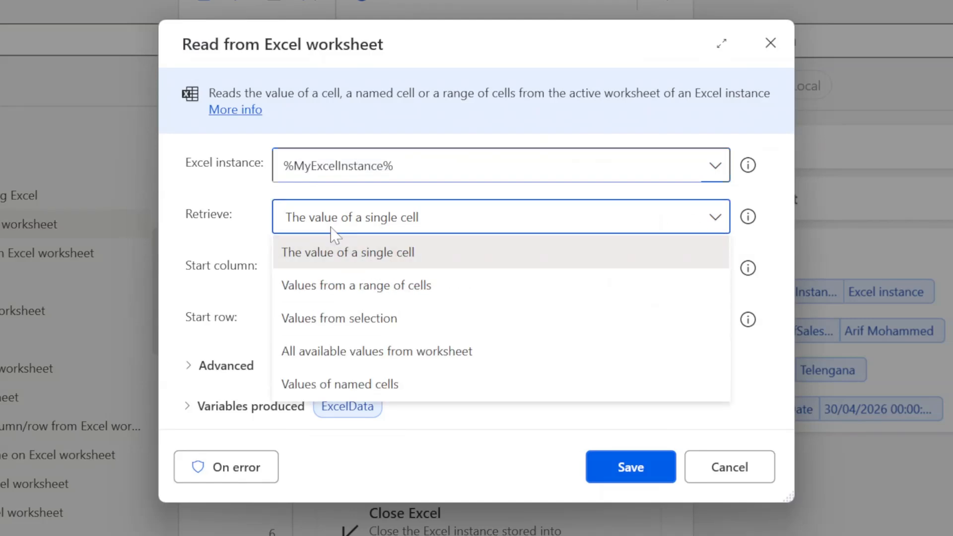
pyautogui.click(349, 294)
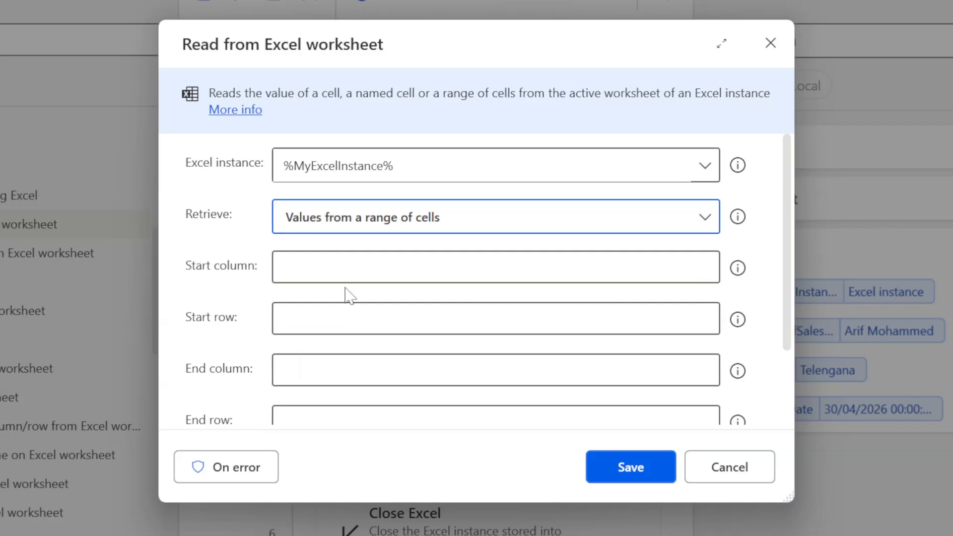
# Review the action's start and end range fields, and check the sales table's first and last cells in the workbook
pyautogui.press('Tab')
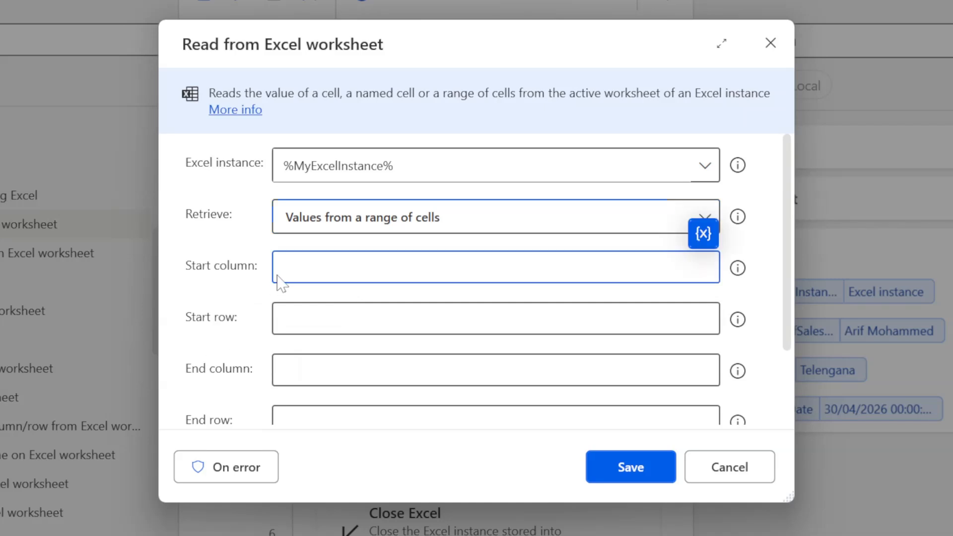
pyautogui.click(397, 319)
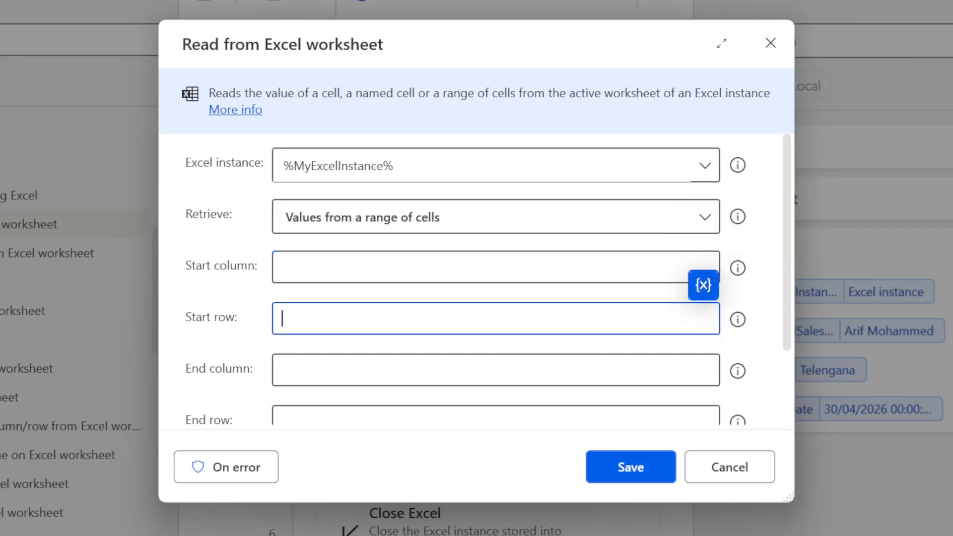
pyautogui.click(397, 370)
pyautogui.scroll(-1, 397, 370)
pyautogui.click(297, 376)
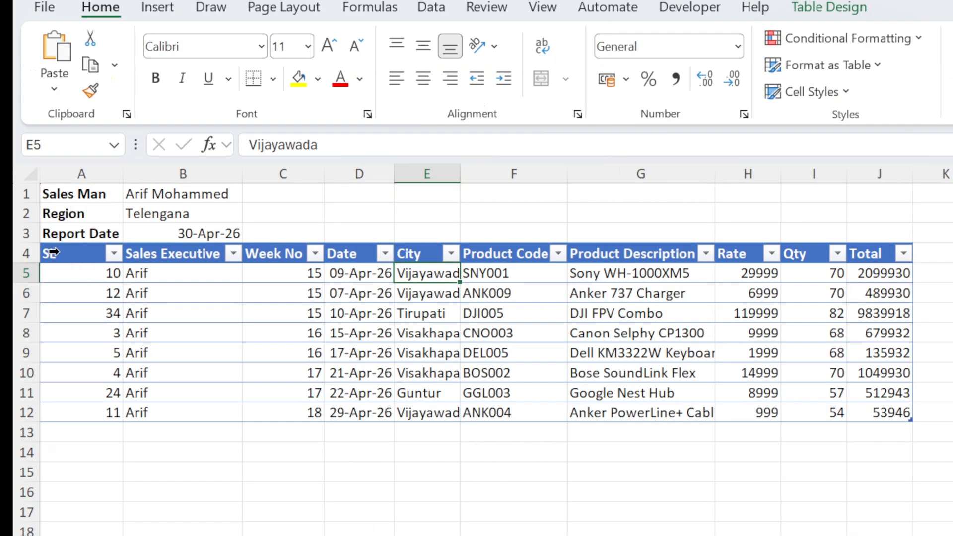
pyautogui.click(53, 253)
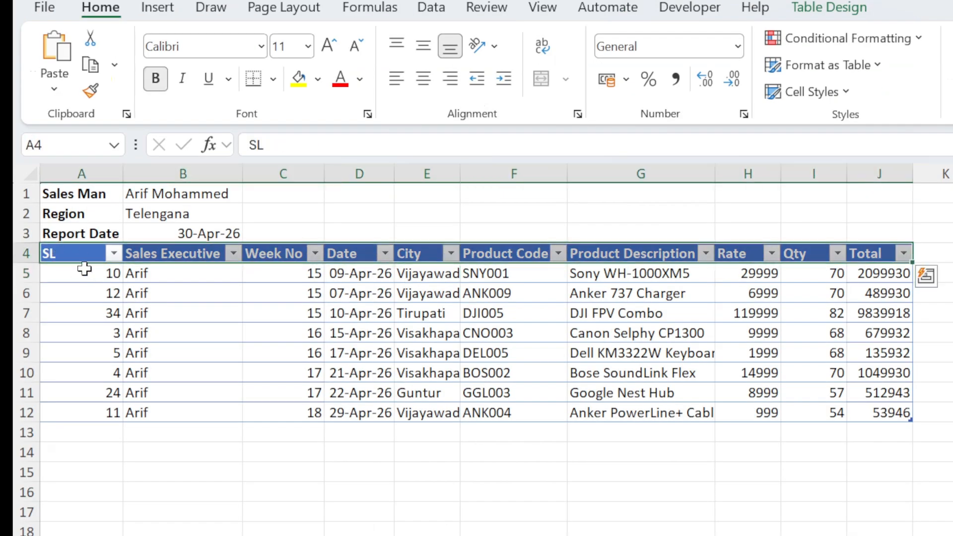
pyautogui.click(70, 254)
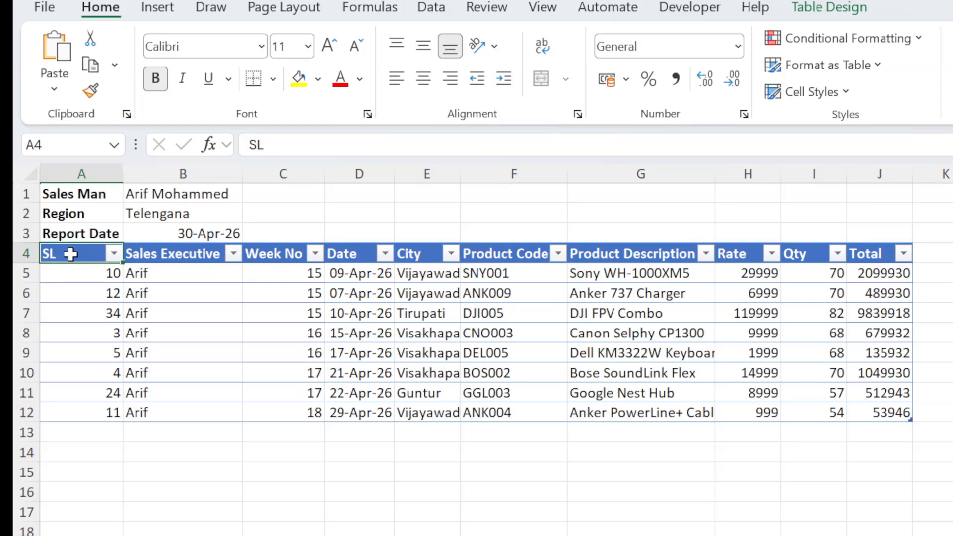
pyautogui.click(878, 413)
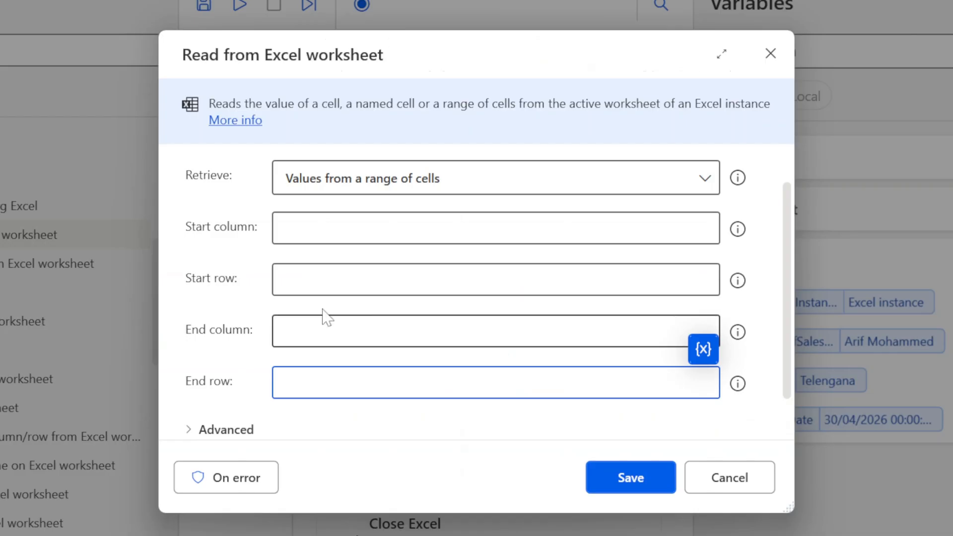
# Set the read range to start at column 1, row 4 and end at column 10, row 12
pyautogui.click(323, 229)
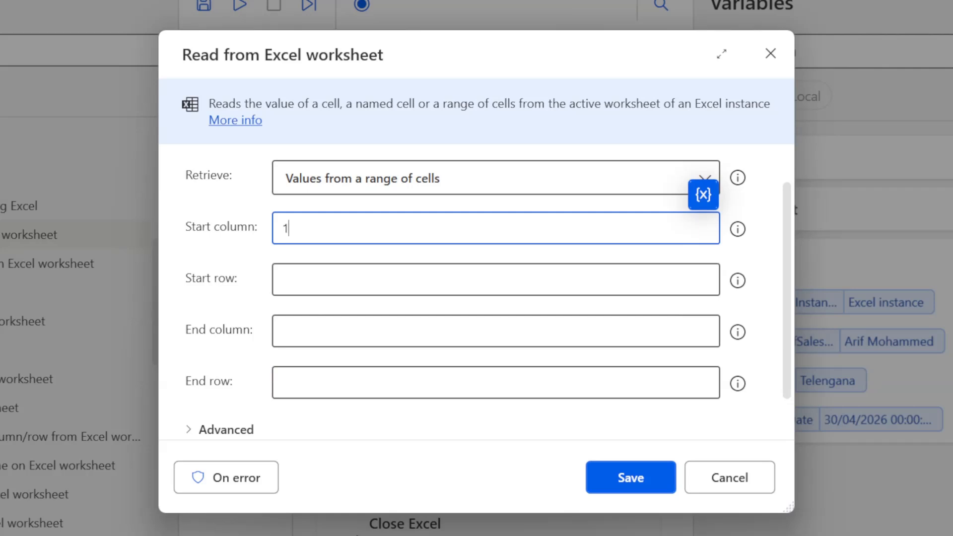
pyautogui.click(323, 280)
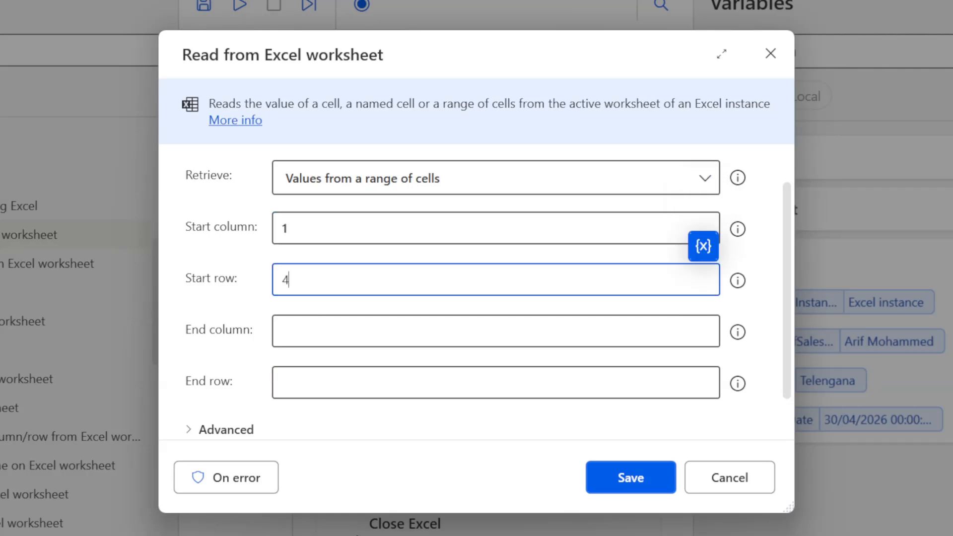
pyautogui.click(323, 331)
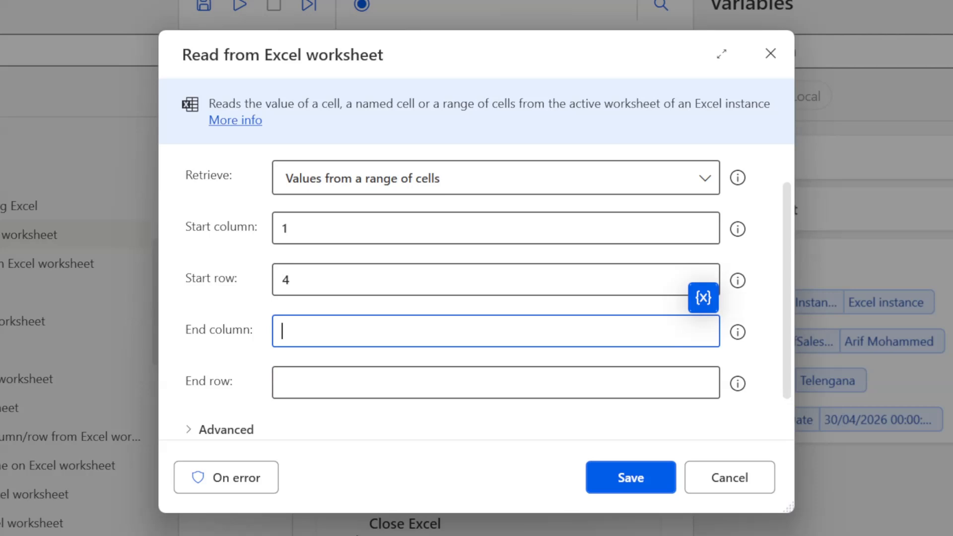
pyautogui.click(313, 382)
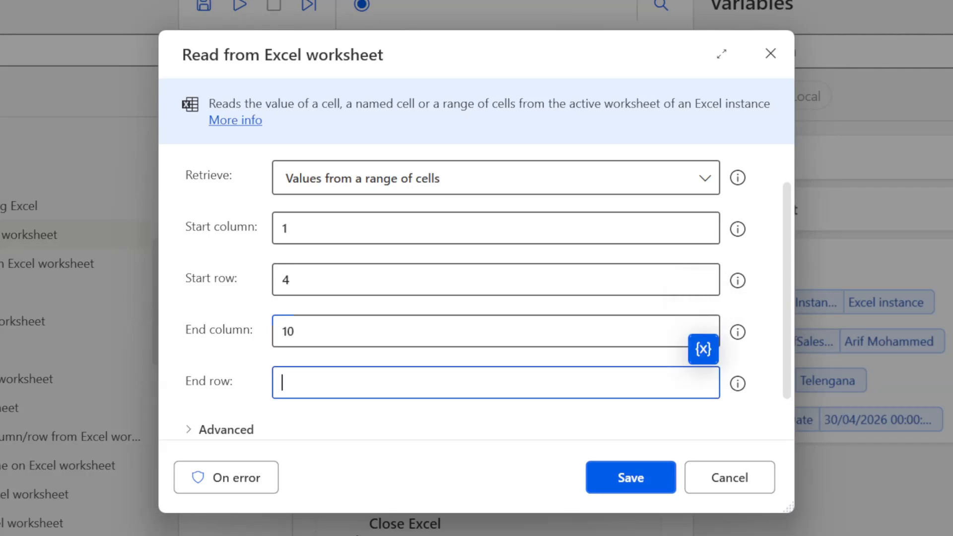
pyautogui.write('12')
# Check the sales table's header row in the workbook and enable First line of range contains column names for the range read
pyautogui.click(303, 421)
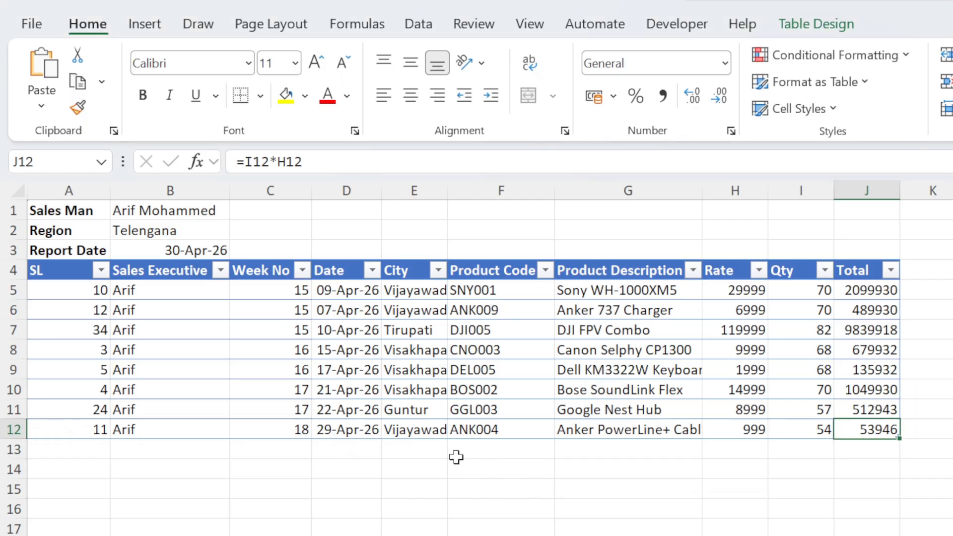
pyautogui.click(50, 272)
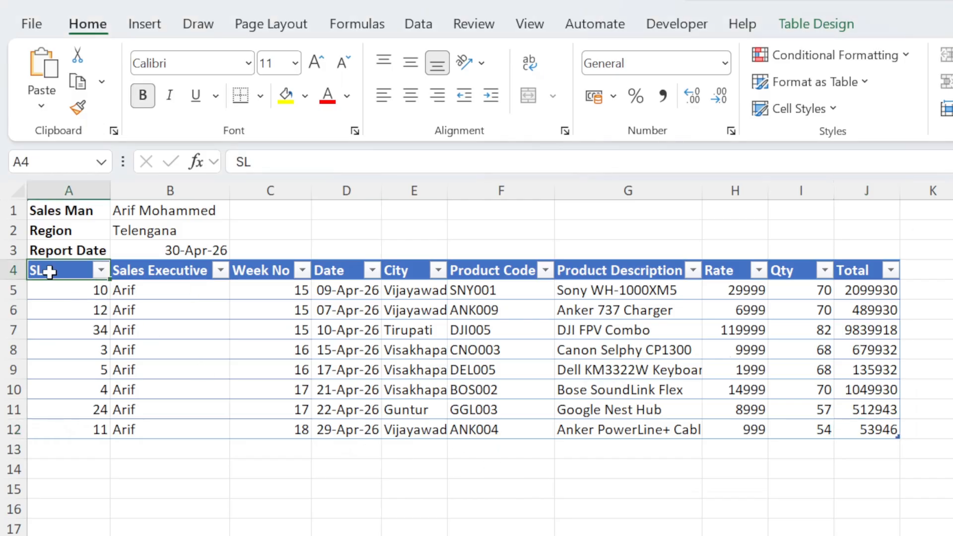
pyautogui.click(145, 275)
pyautogui.click(653, 535)
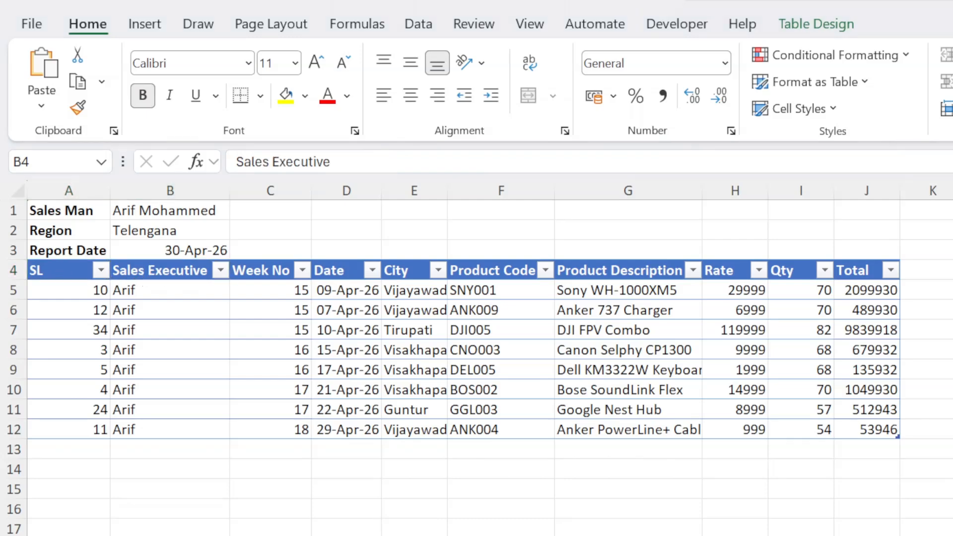
pyautogui.click(755, 503)
pyautogui.click(411, 367)
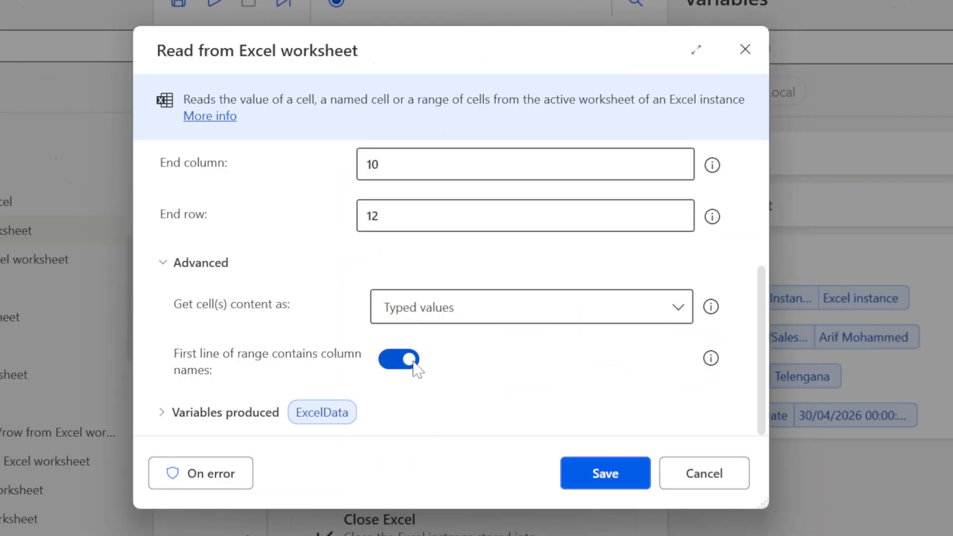
# Rename the range read's output variable to DailySalesData and save the action
pyautogui.click(306, 420)
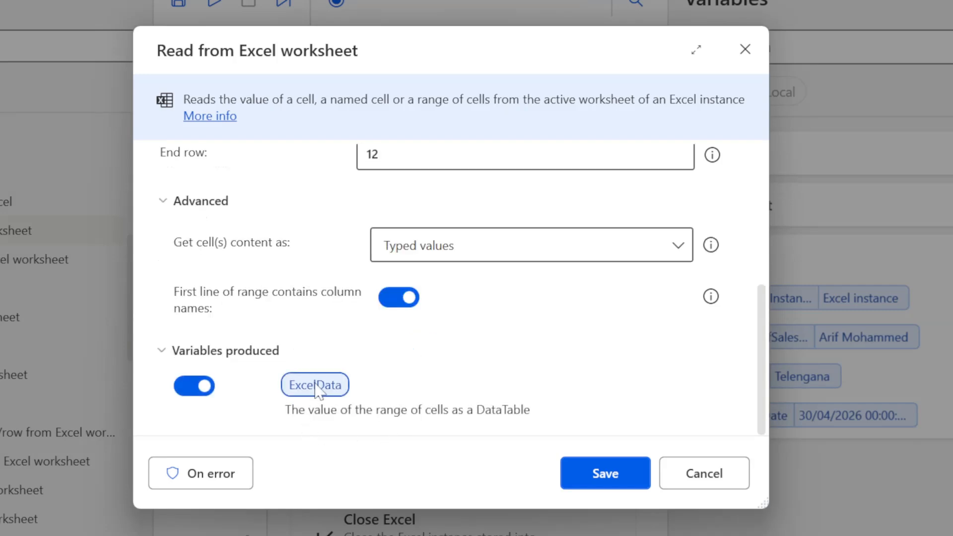
pyautogui.click(318, 386)
pyautogui.write('D')
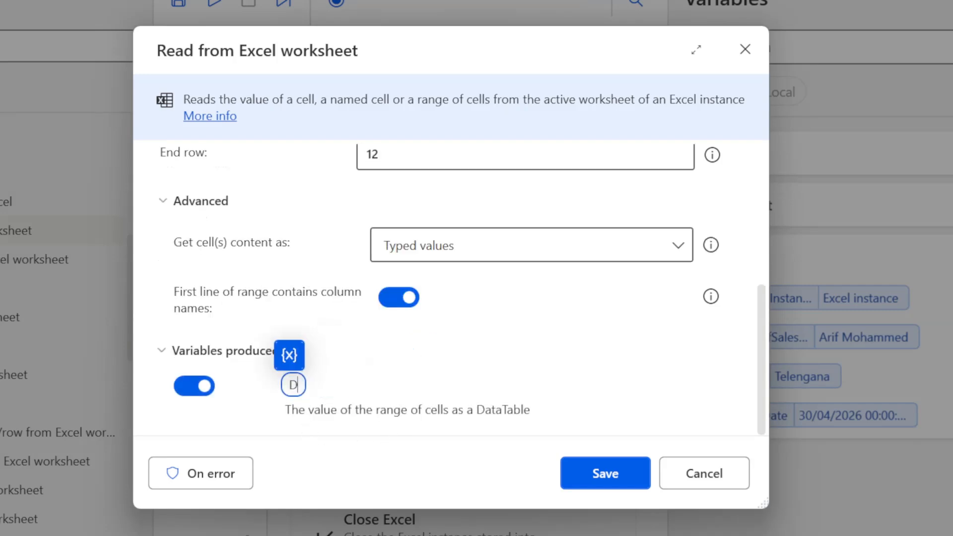
pyautogui.write('ailySa')
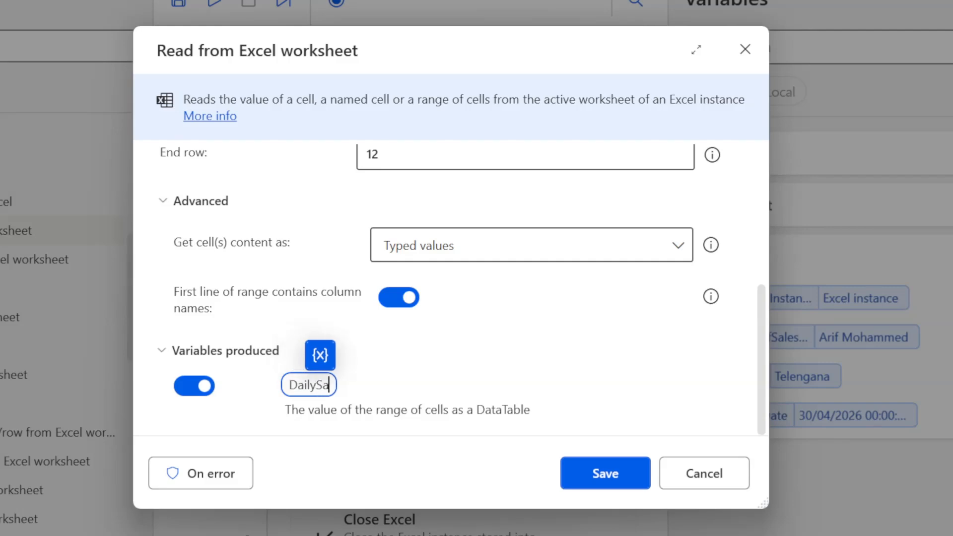
pyautogui.write('lesData')
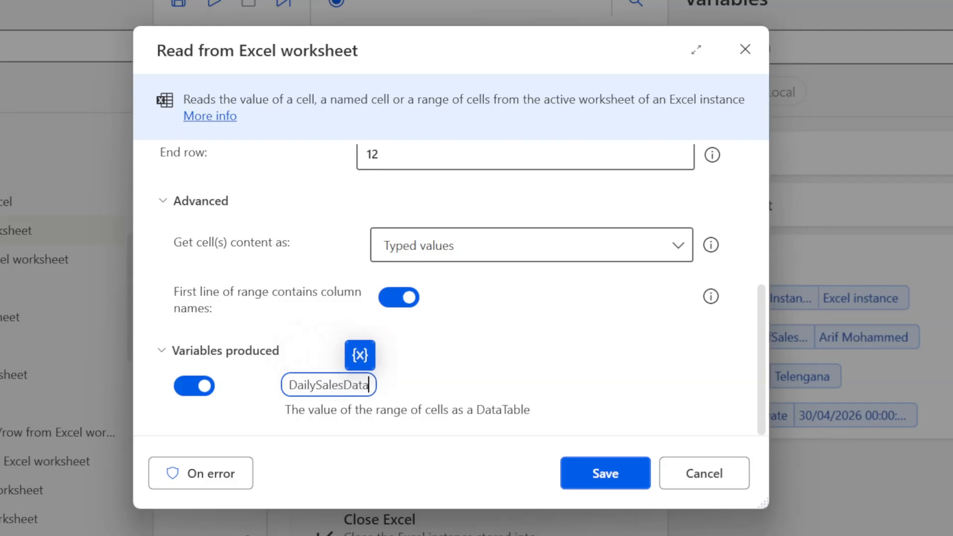
pyautogui.click(597, 471)
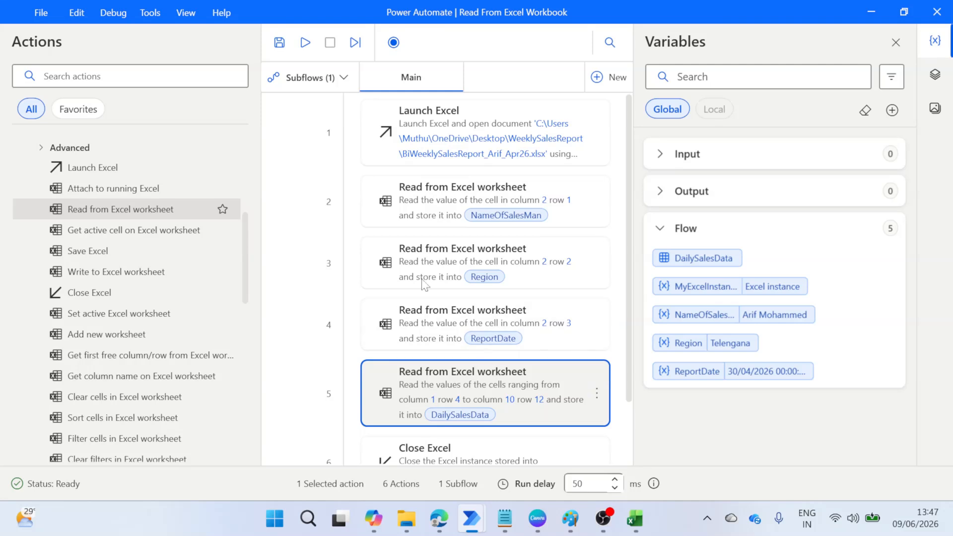
# Run the flow with the range read included, closing the open sales report workbook
pyautogui.click(453, 194)
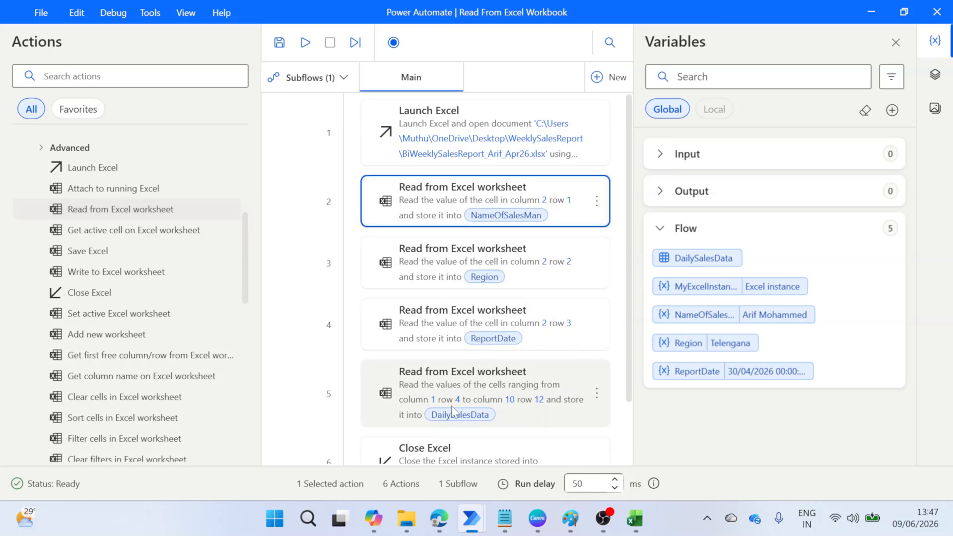
pyautogui.click(448, 390)
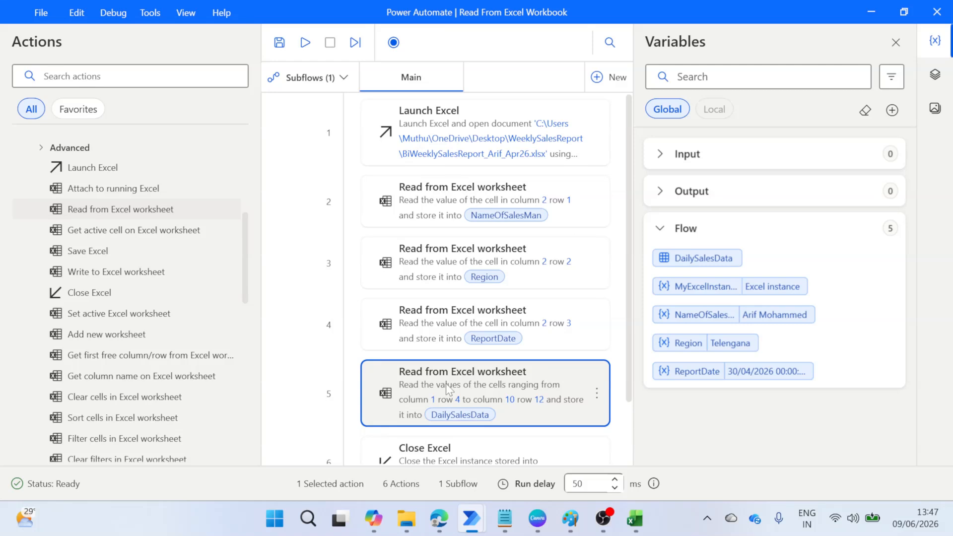
pyautogui.click(302, 51)
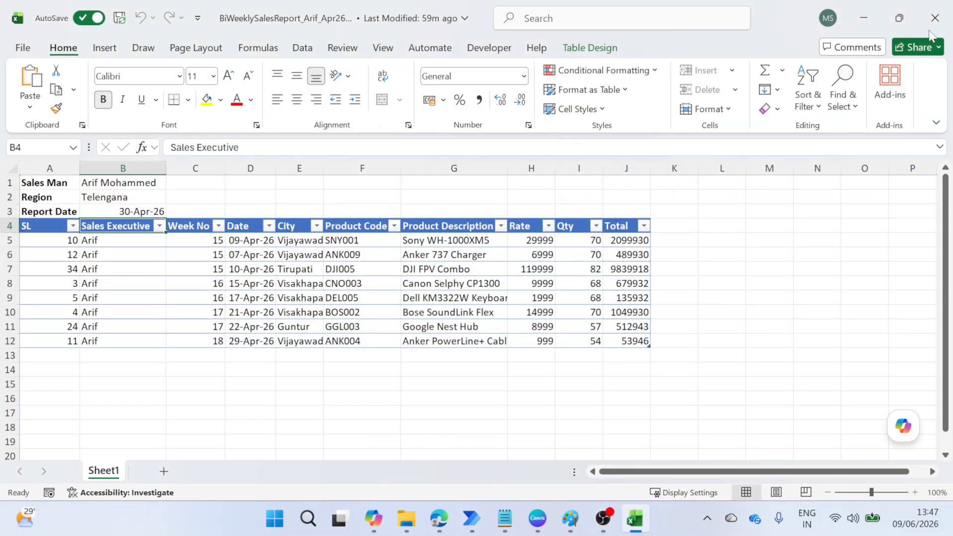
pyautogui.click(930, 31)
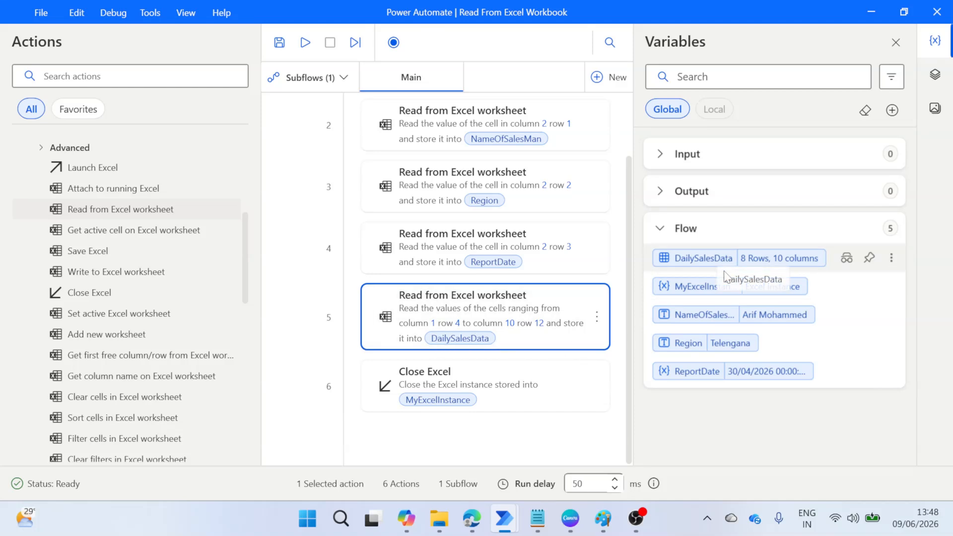
# Open the DailySalesData variable's value and review the data table across all its columns
pyautogui.click(722, 258)
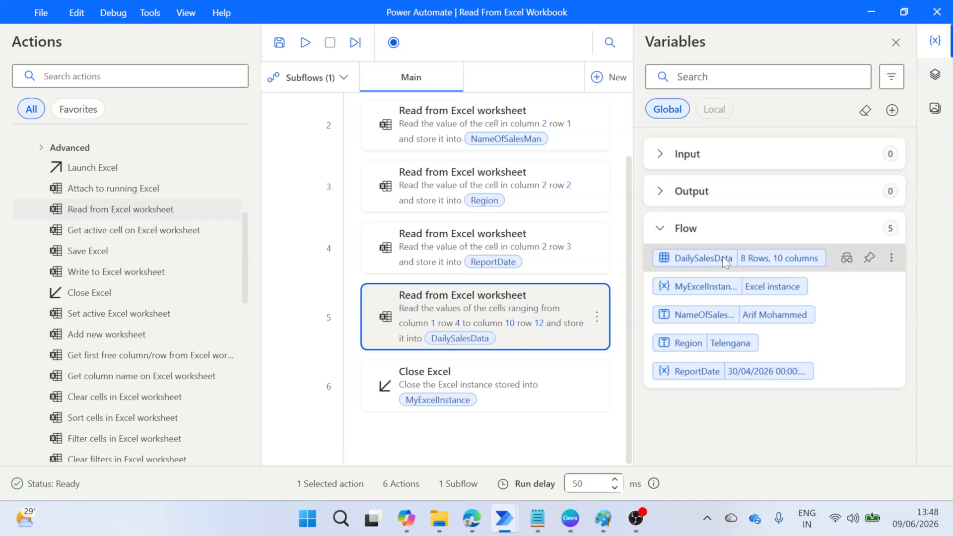
pyautogui.doubleClick(722, 257)
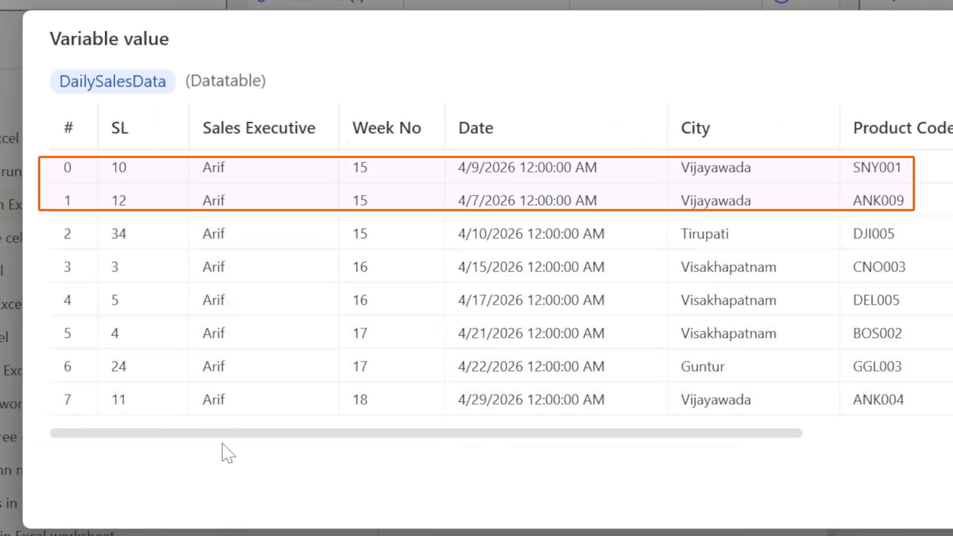
pyautogui.moveTo(223, 443); pyautogui.dragTo(510, 439)
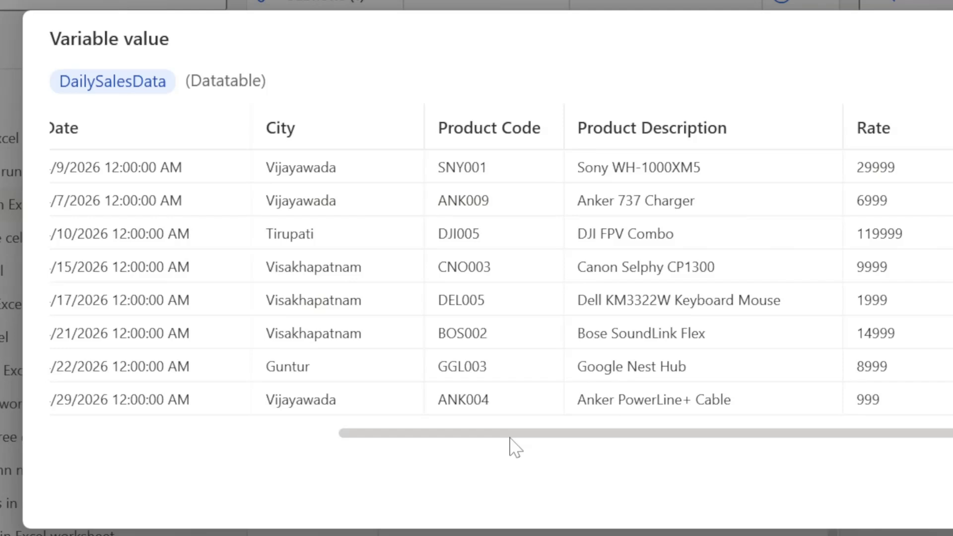
pyautogui.moveTo(510, 438); pyautogui.dragTo(257, 466)
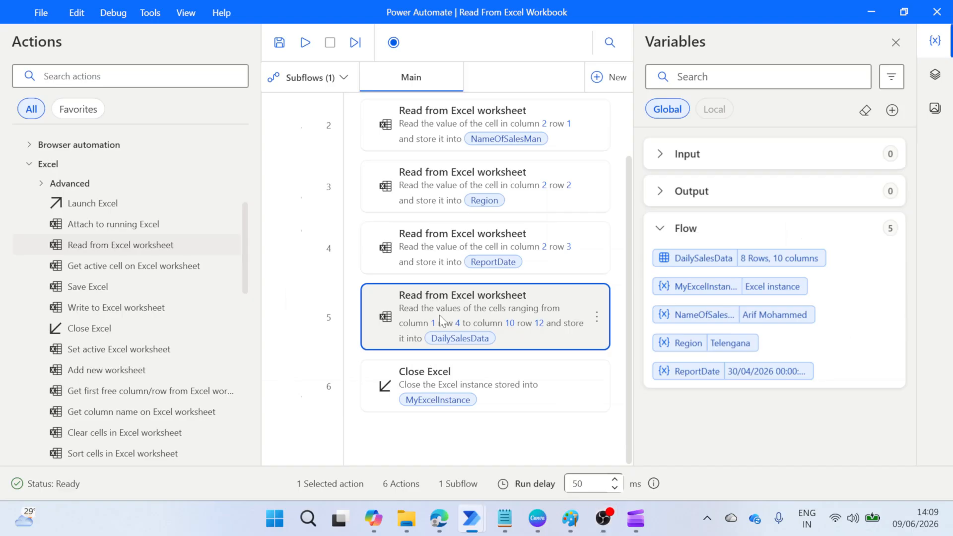
# Open the range read action that stores into DailySalesData and review its start and end column settings
pyautogui.doubleClick(440, 320)
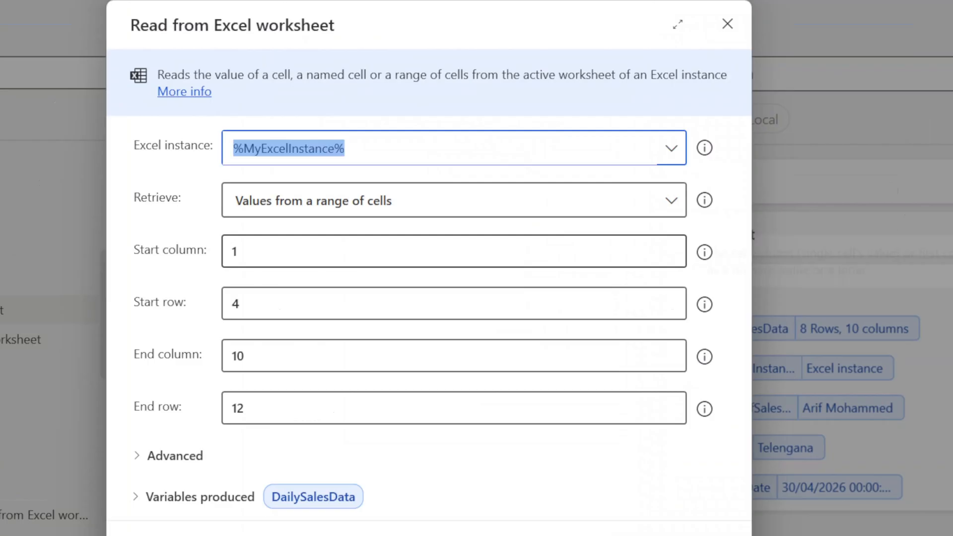
pyautogui.moveTo(704, 252)
pyautogui.click(278, 251)
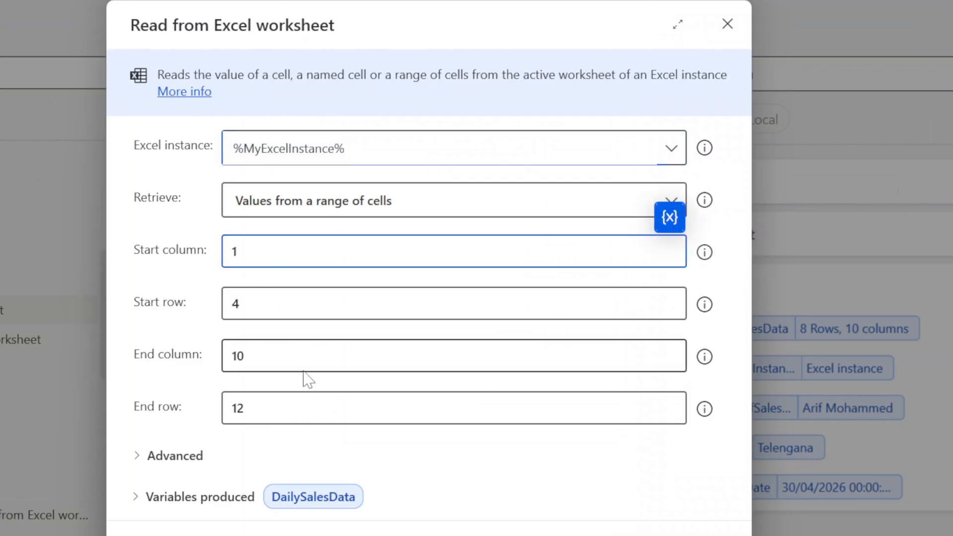
pyautogui.moveTo(704, 357)
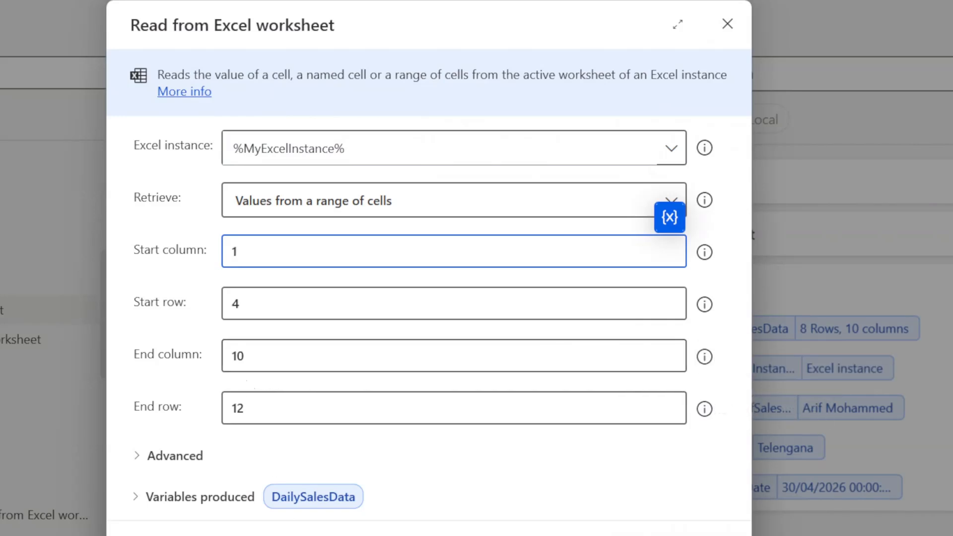
# Open the bi-weekly sales report workbook from the WeeklySalesReport folder and check the letters of the table's first and last columns
pyautogui.moveTo(406, 518)
pyautogui.click(219, 526)
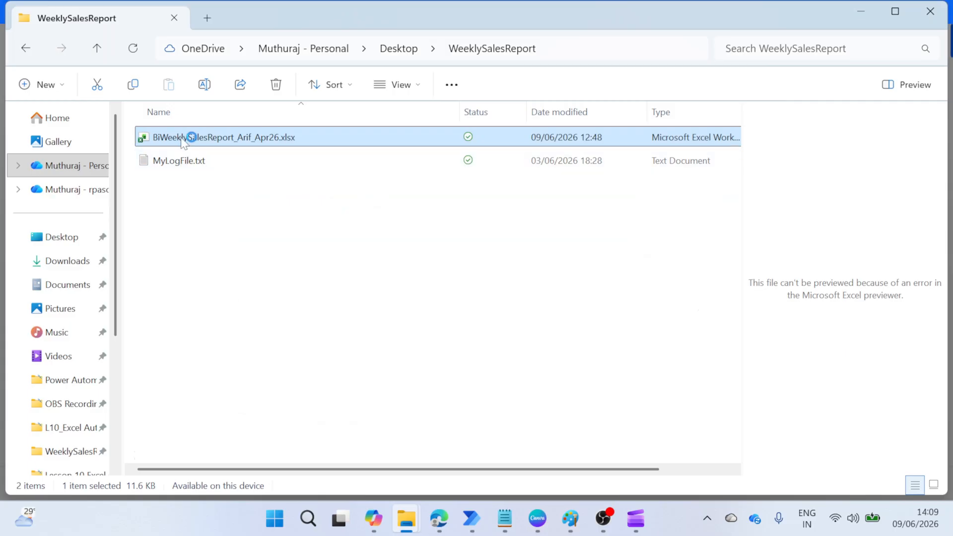
pyautogui.doubleClick(182, 141)
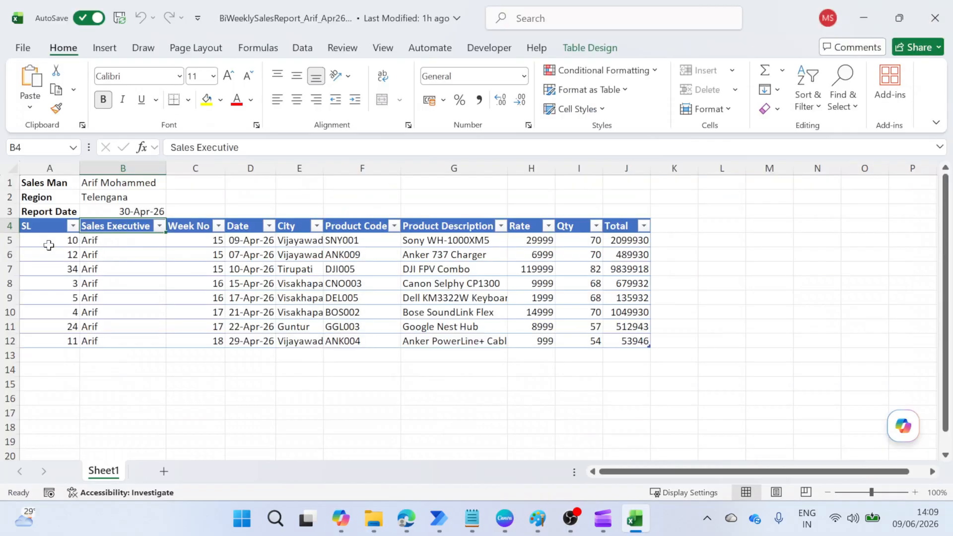
pyautogui.click(50, 169)
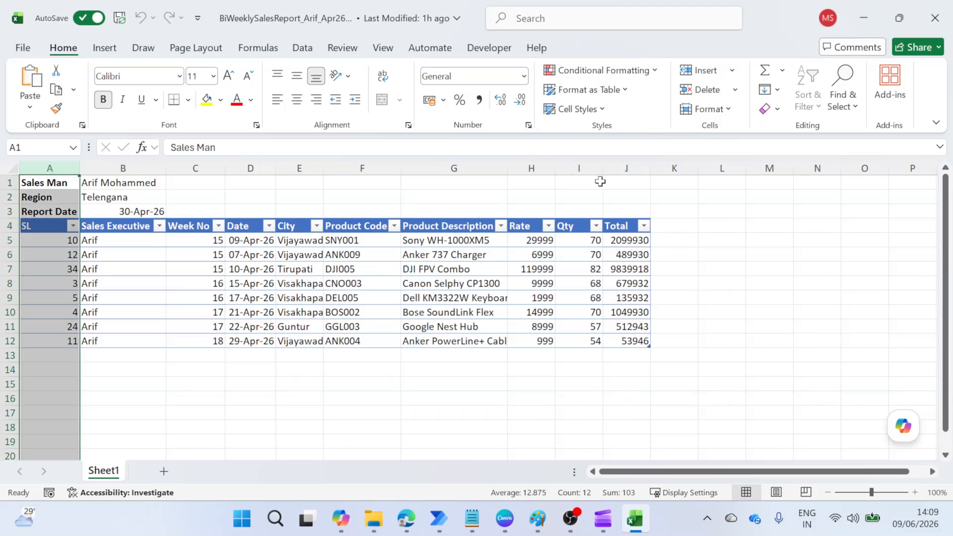
pyautogui.click(620, 166)
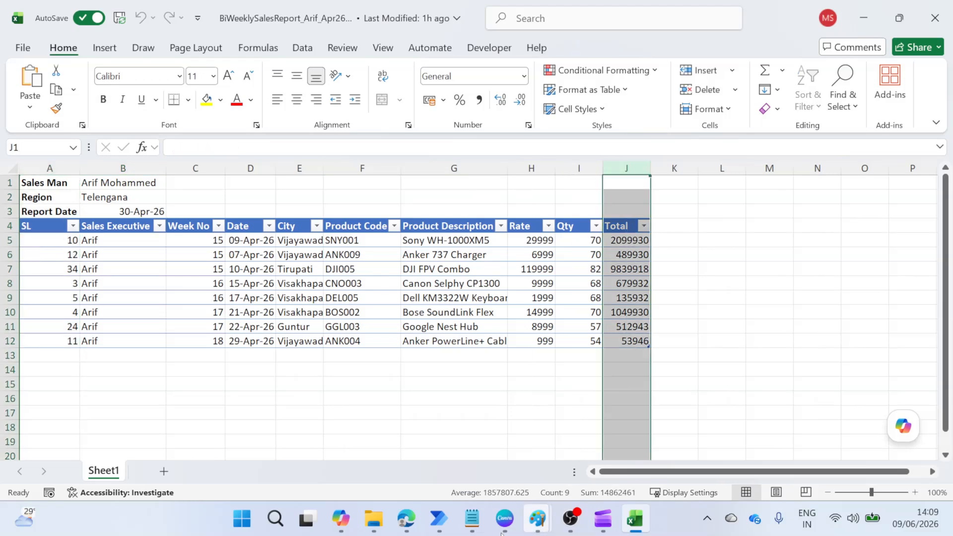
# Switch to Power Automate, set the range read's start column to A and end column to J, and save the action
pyautogui.click(439, 516)
pyautogui.click(494, 397)
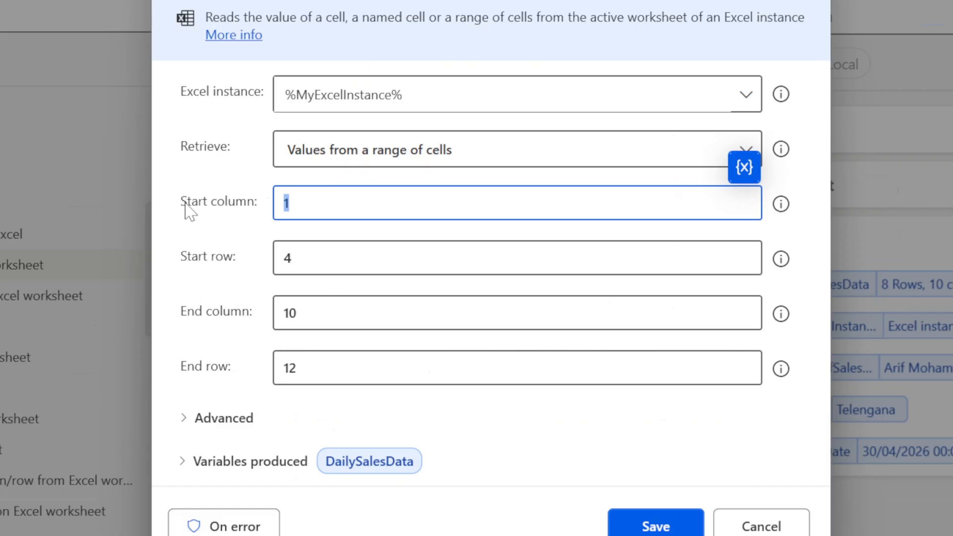
pyautogui.write('A')
pyautogui.doubleClick(295, 313)
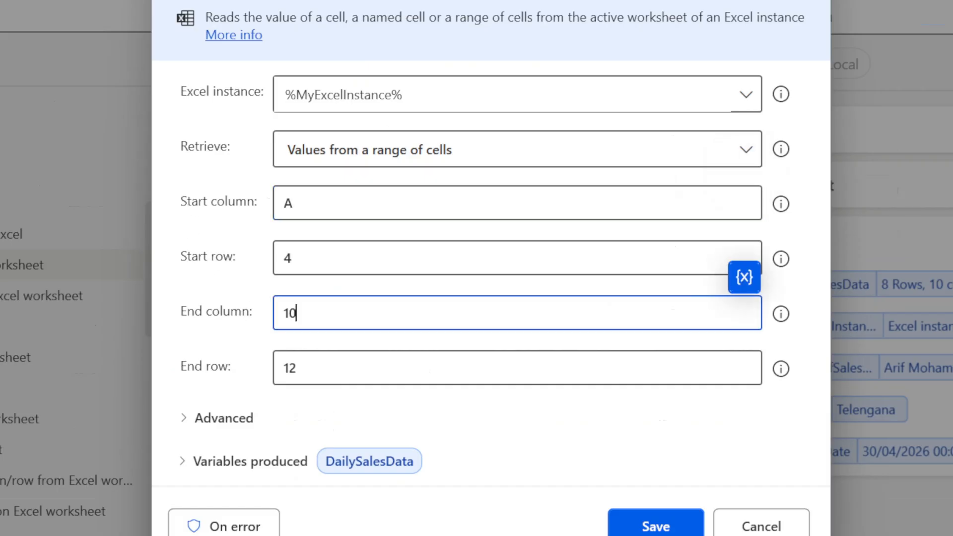
pyautogui.write('J')
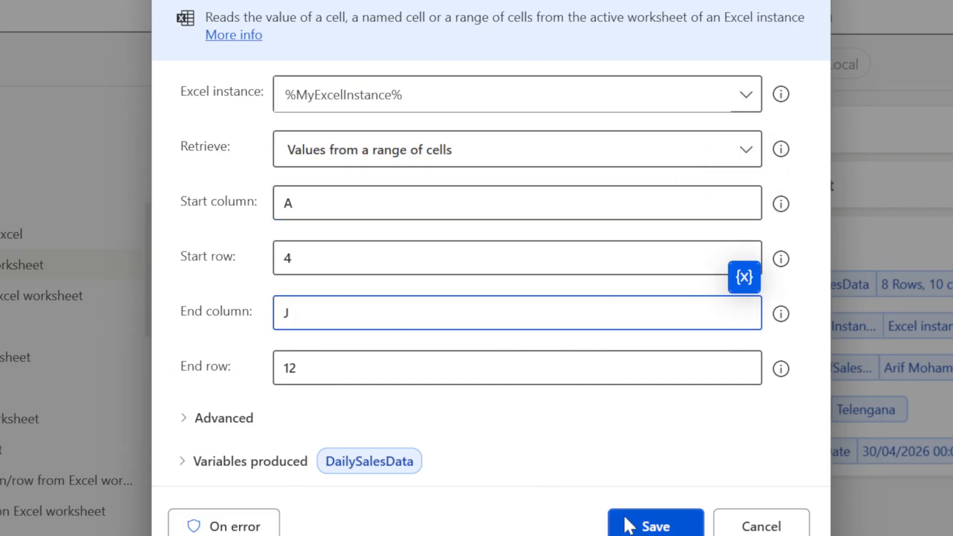
pyautogui.click(660, 525)
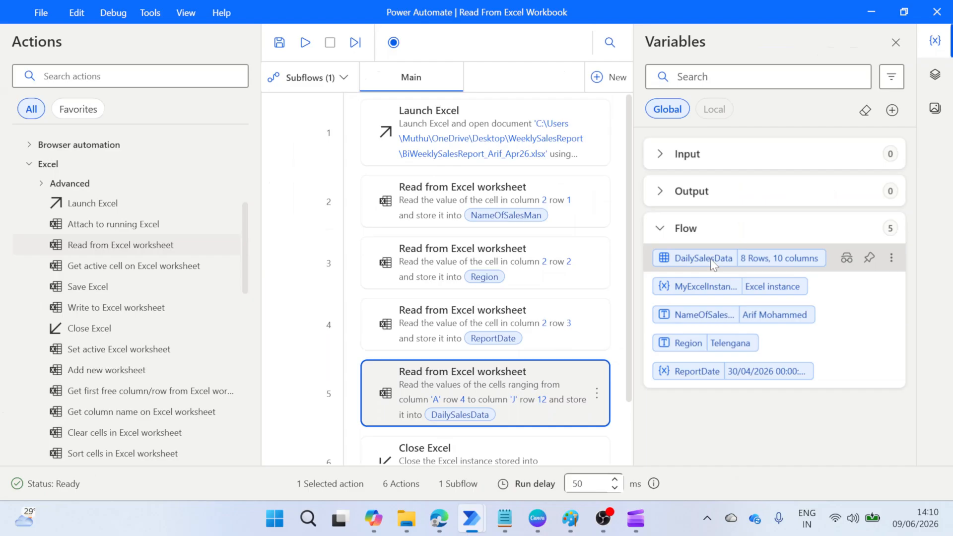
# Inspect the DailySalesData table read with the column letters and close the value viewer
pyautogui.doubleClick(710, 258)
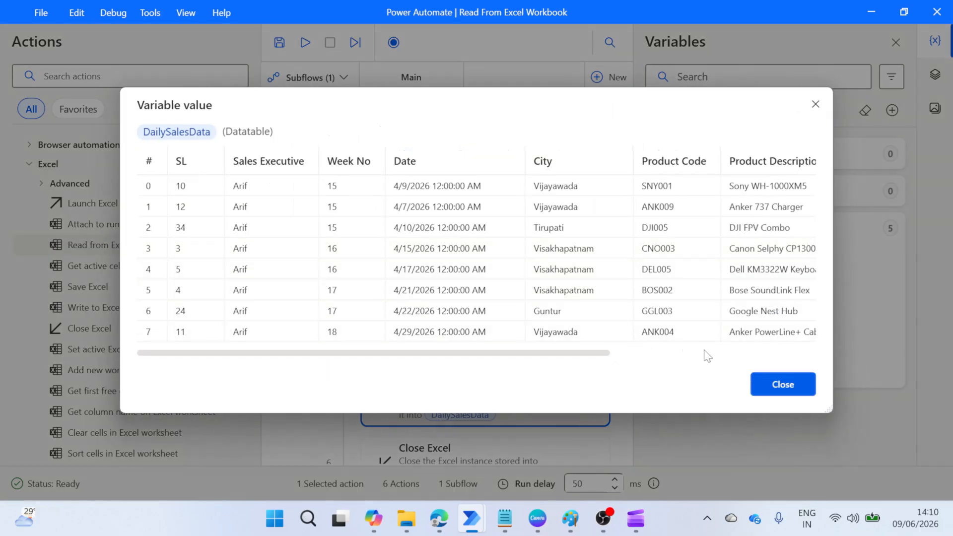
pyautogui.click(767, 374)
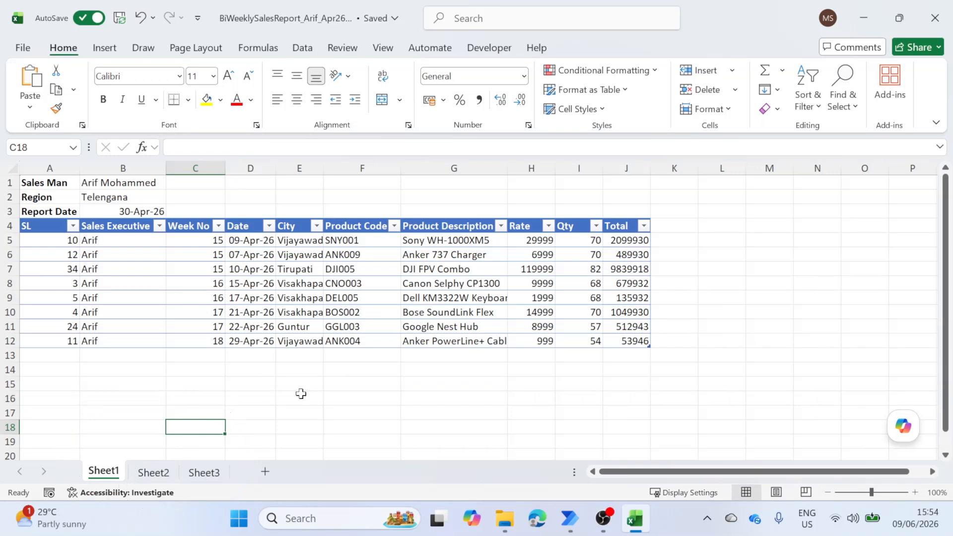
# Move the blank Sheet2 ahead of Sheet1 in the report workbook and close the workbook with Sheet2 active
pyautogui.click(280, 378)
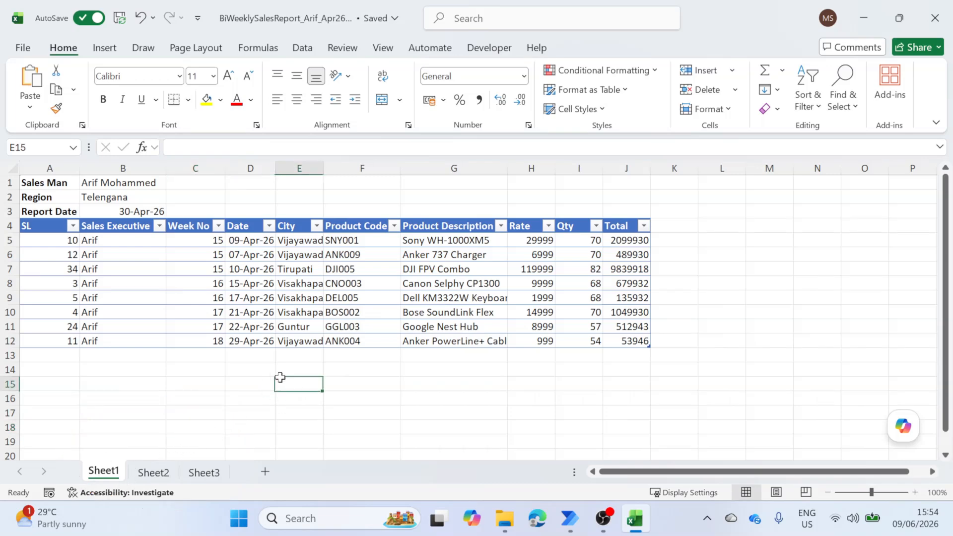
pyautogui.click(147, 475)
pyautogui.click(103, 475)
pyautogui.click(152, 474)
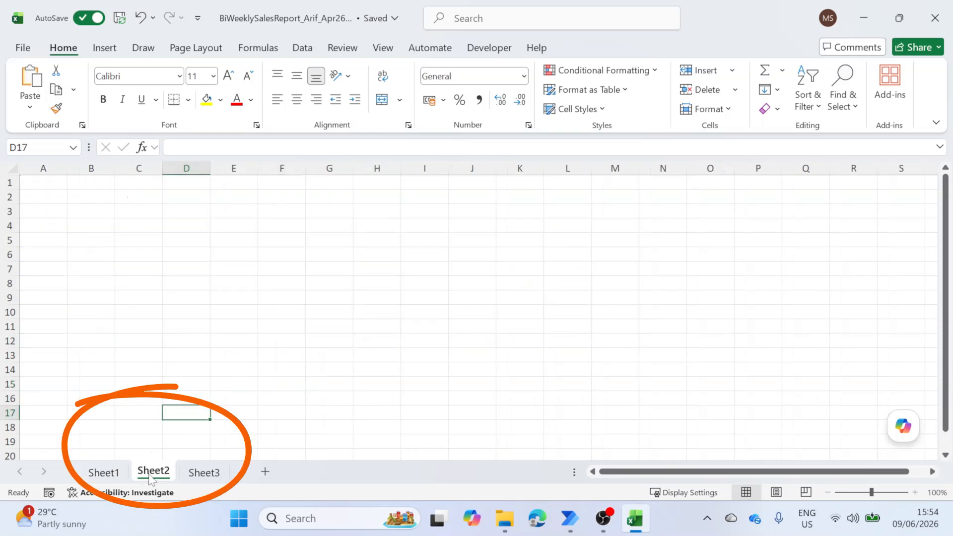
pyautogui.moveTo(151, 474); pyautogui.dragTo(87, 470)
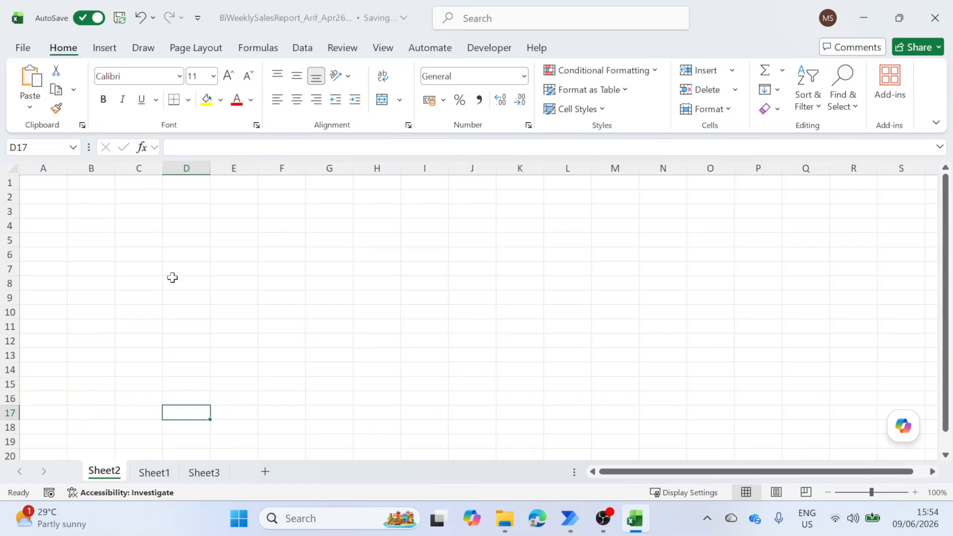
pyautogui.click(933, 21)
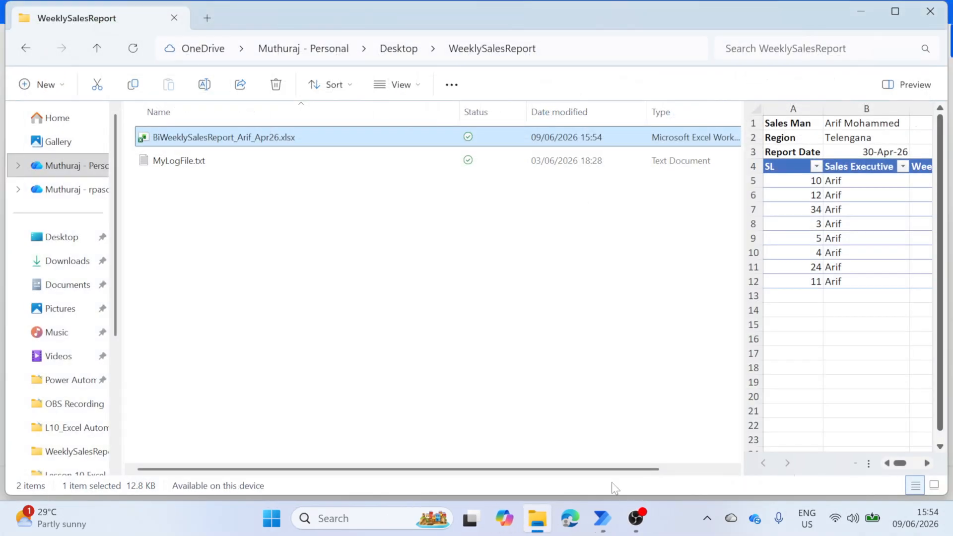
# Switch to Power Automate, rerun the flow and inspect the values read into NameOfSalesMan, Region and DailySalesData
pyautogui.click(602, 518)
pyautogui.click(194, 41)
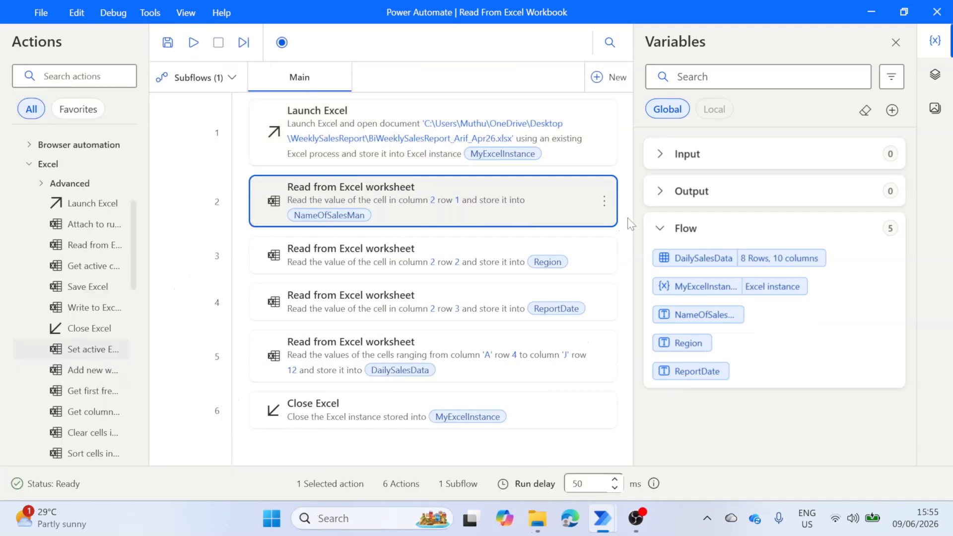
pyautogui.doubleClick(690, 315)
pyautogui.click(608, 174)
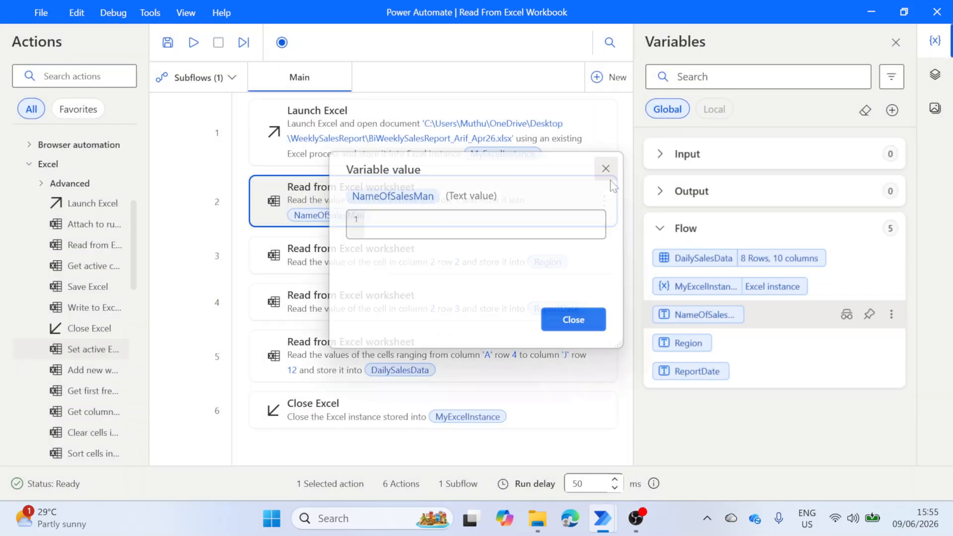
pyautogui.doubleClick(685, 343)
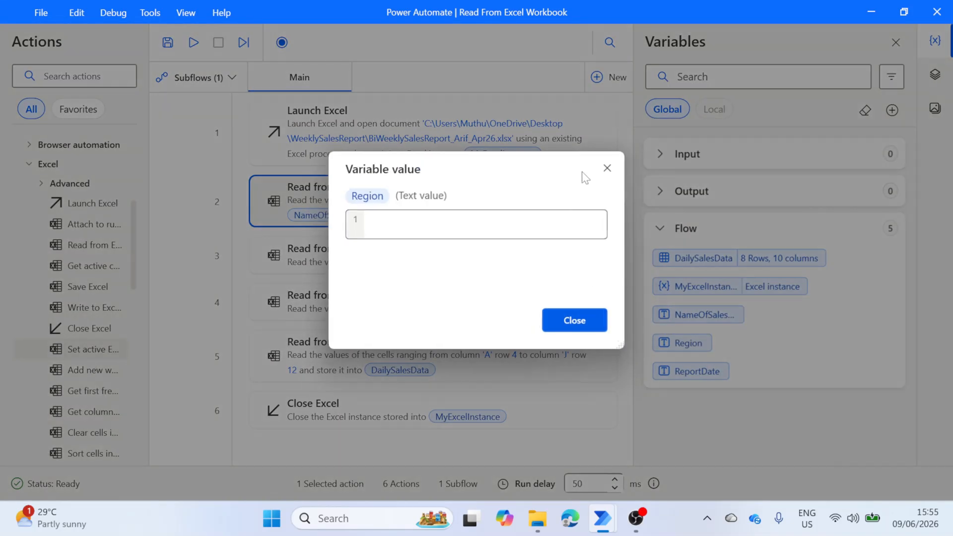
pyautogui.click(611, 167)
pyautogui.doubleClick(764, 263)
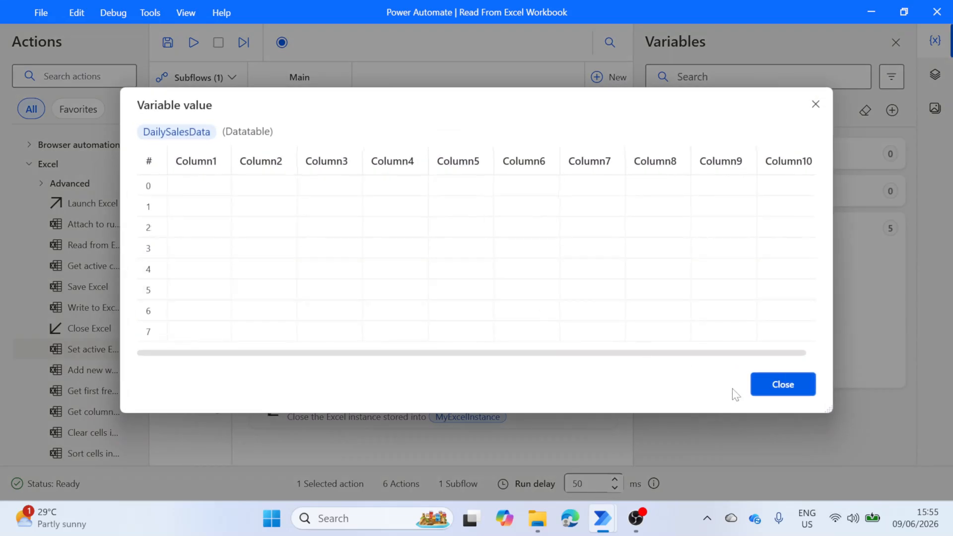
pyautogui.click(788, 389)
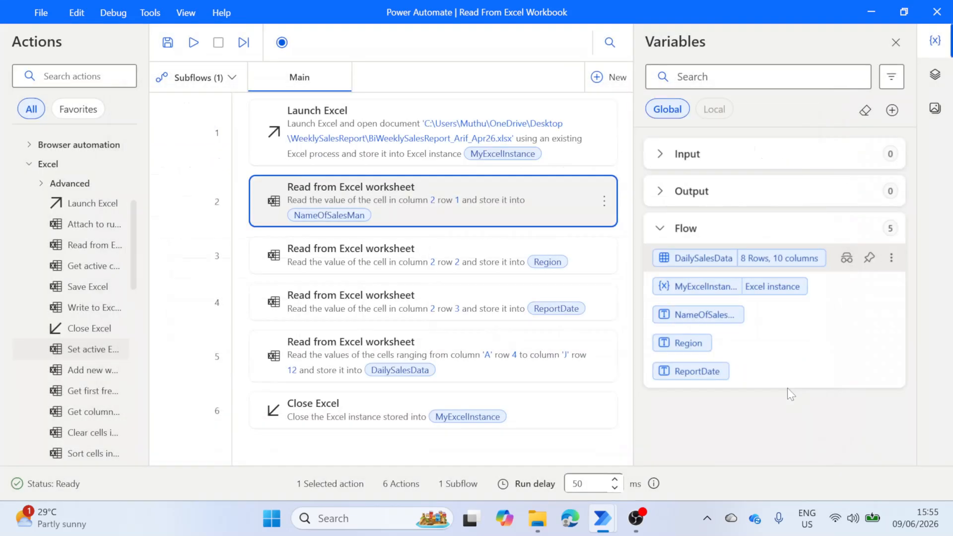
# Switch to File Explorer, open BiWeeklySalesReport_Arif_Apr26.xlsx and check which of Sheet2 and Sheet1 holds the sales report
pyautogui.click(537, 519)
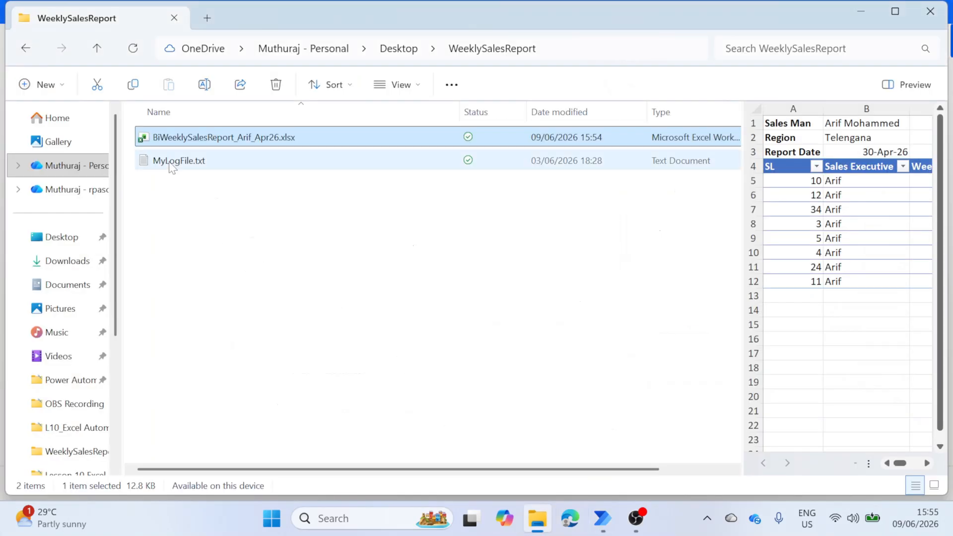
pyautogui.doubleClick(178, 140)
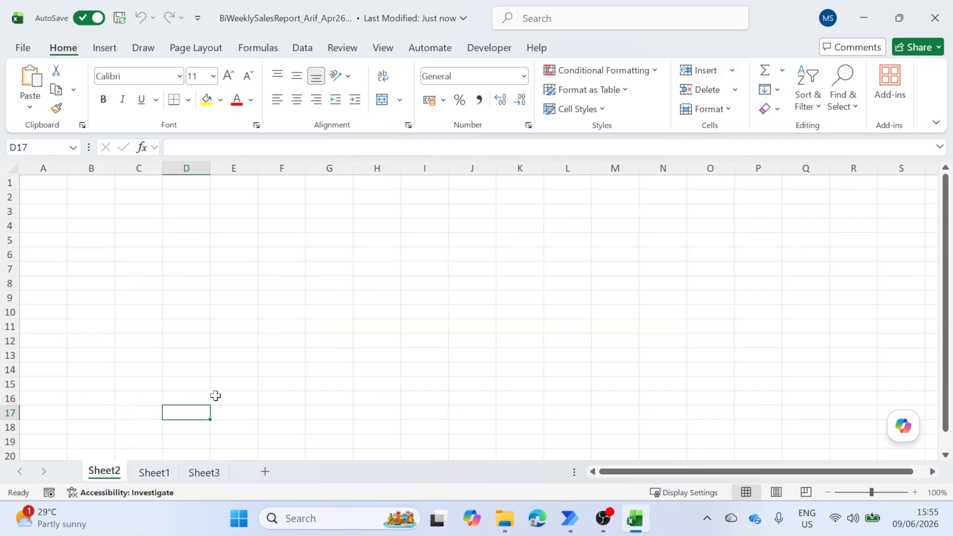
pyautogui.click(104, 473)
pyautogui.click(154, 471)
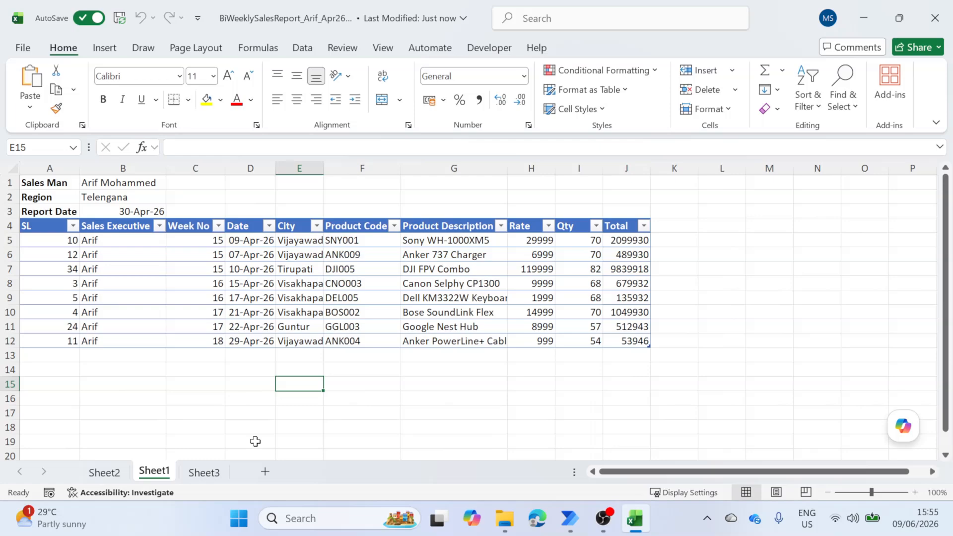
# Switch to Power Automate and add a Set active Excel worksheet action after Launch Excel, activating Sheet1 by name
pyautogui.click(570, 518)
pyautogui.click(628, 410)
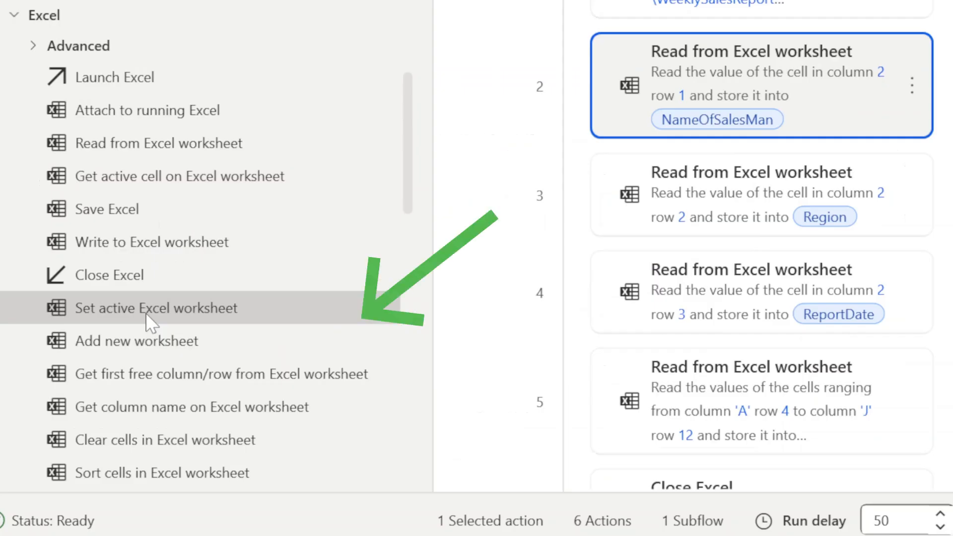
pyautogui.moveTo(145, 313); pyautogui.dragTo(739, 54)
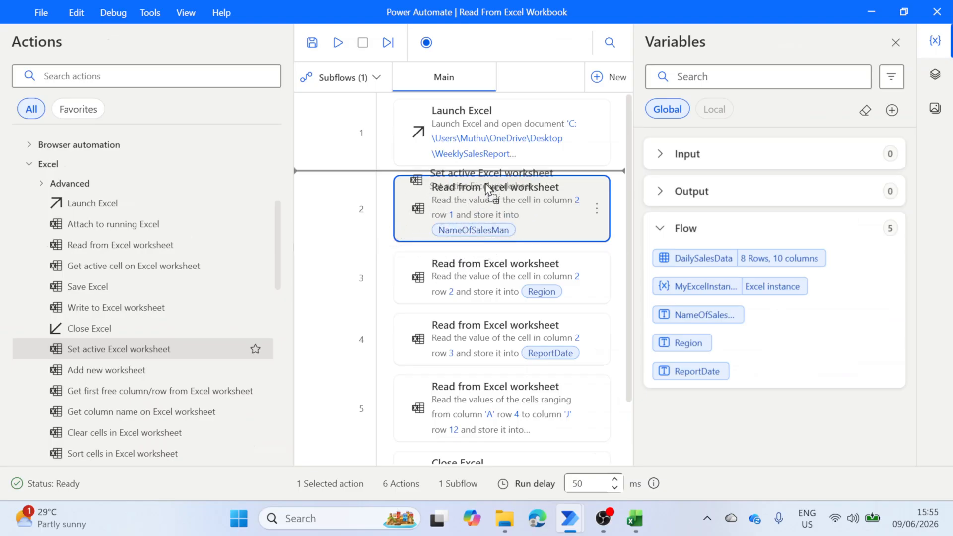
pyautogui.moveTo(489, 189); pyautogui.dragTo(488, 187)
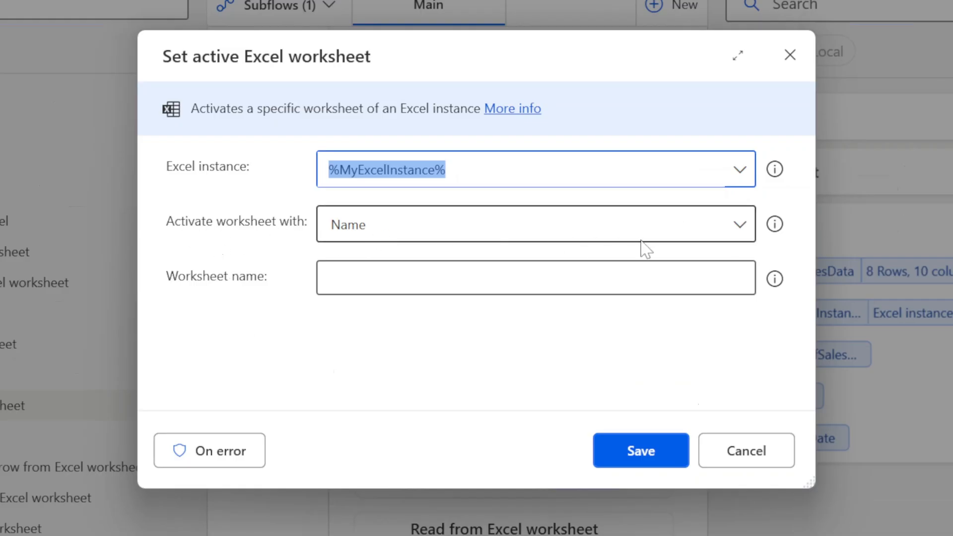
pyautogui.click(741, 227)
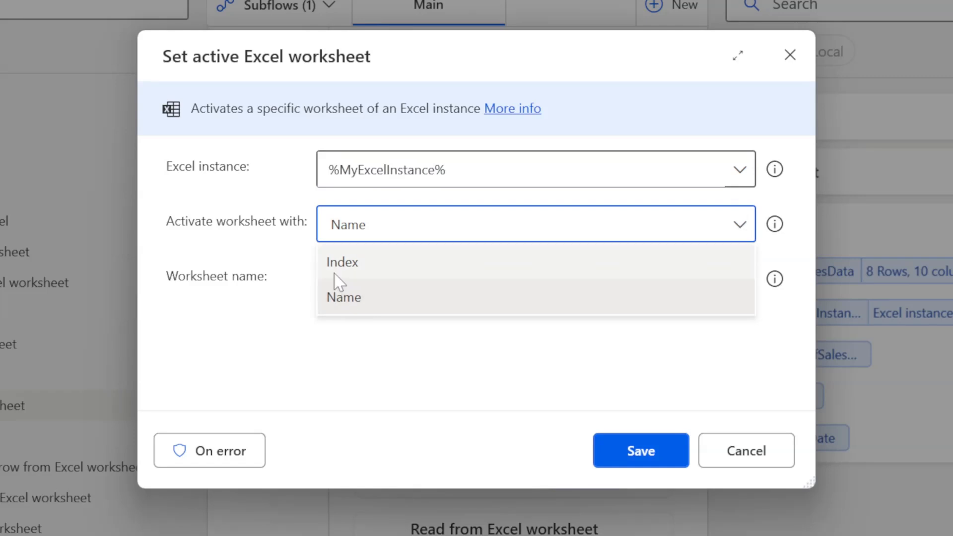
pyautogui.click(342, 300)
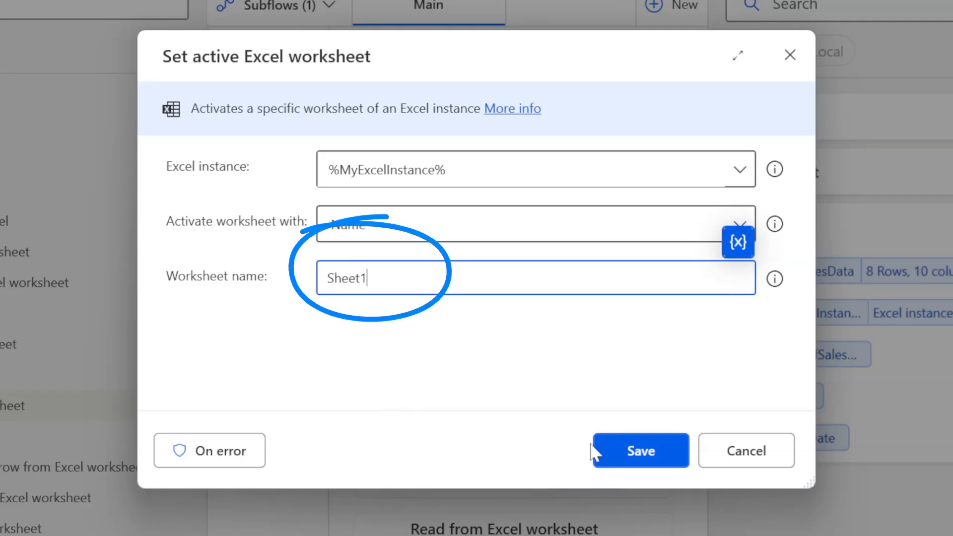
pyautogui.click(636, 452)
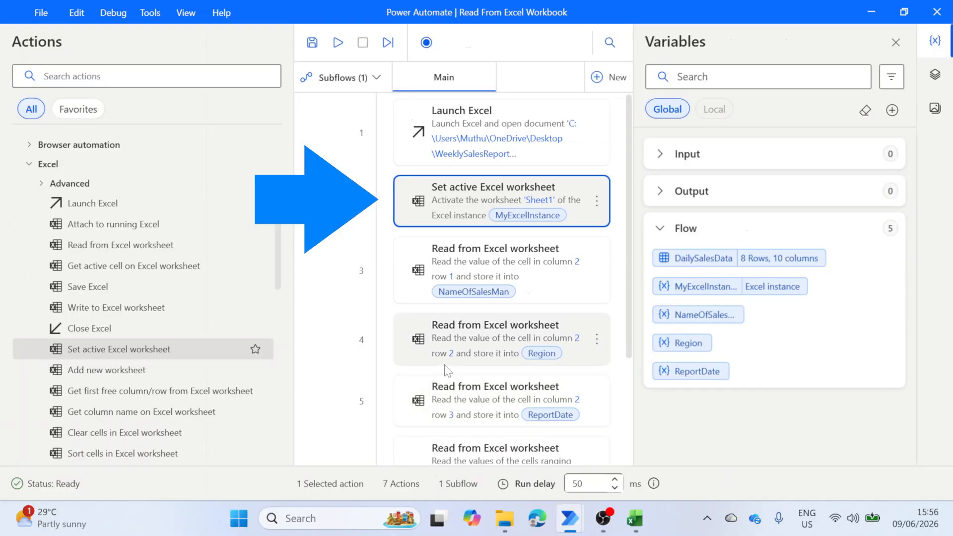
# Check the sheet name in the open workbook, try running the flow from Power Automate and dismiss Excel's message
pyautogui.click(635, 521)
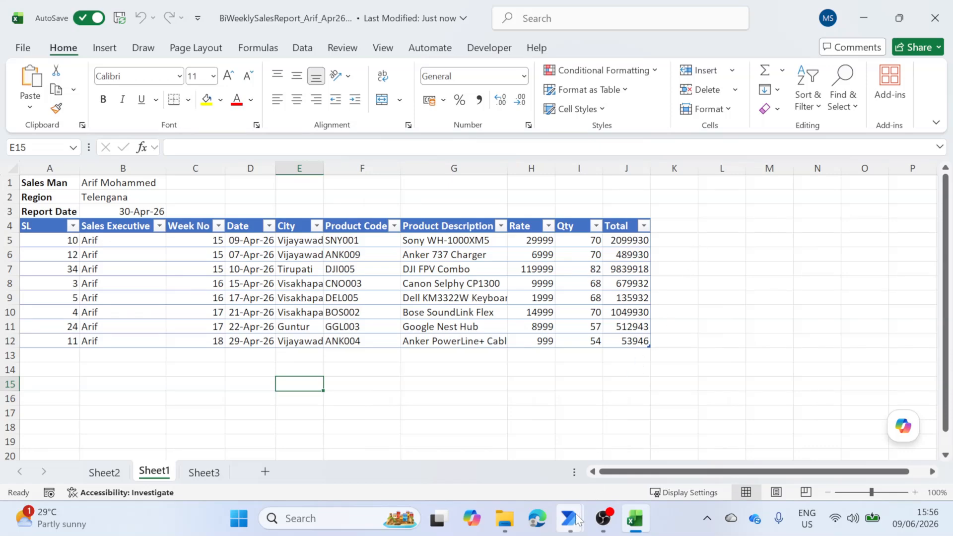
pyautogui.click(619, 399)
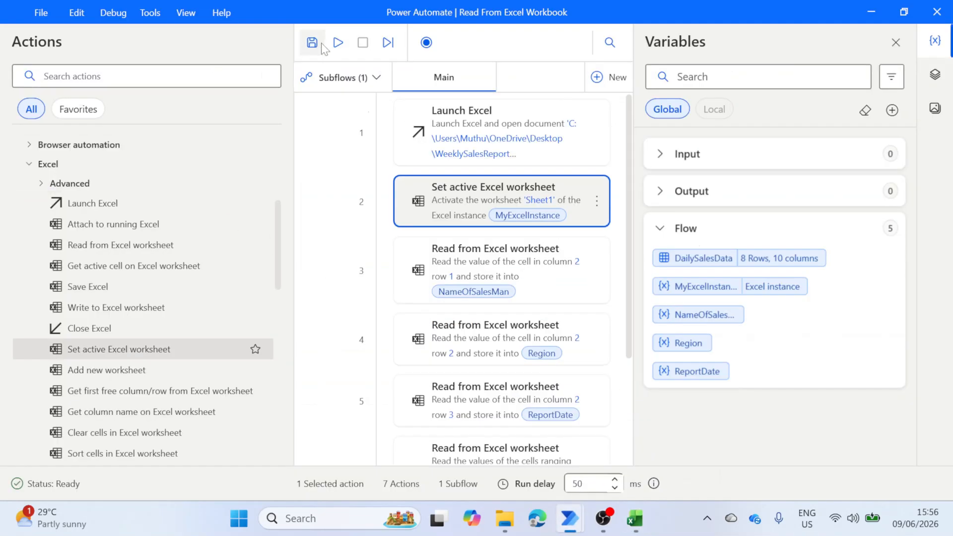
pyautogui.click(338, 42)
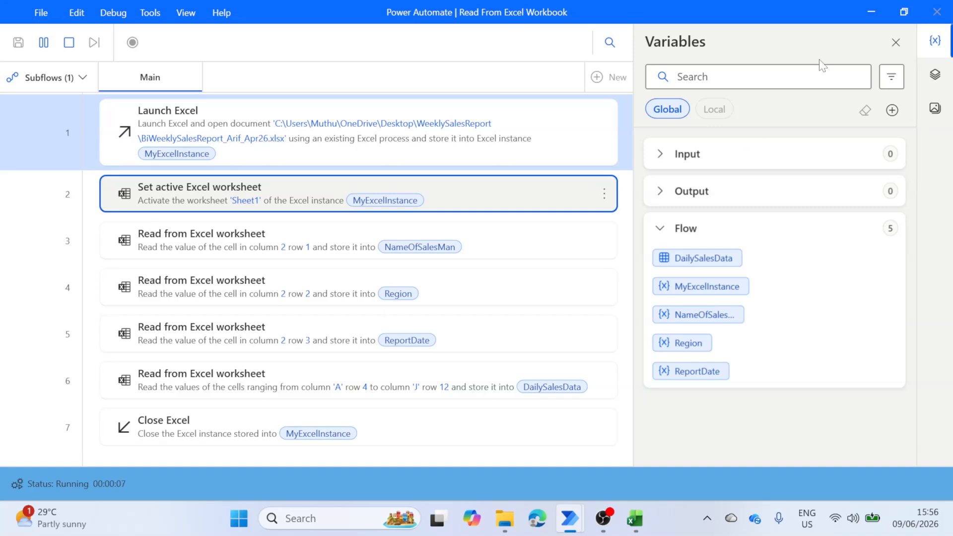
pyautogui.hotkey('alt', 'Tab')
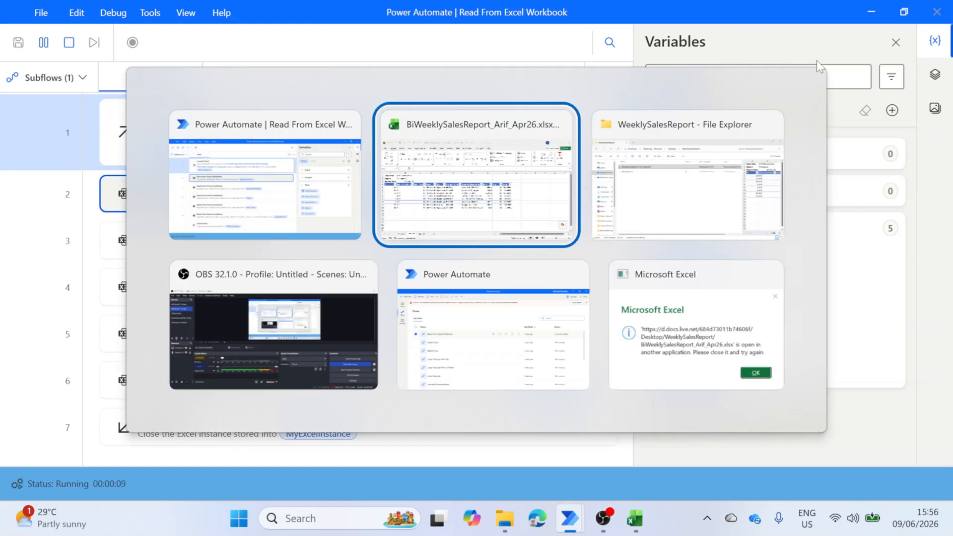
pyautogui.hotkey('alt', 'Tab')
pyautogui.hotkey('alt', 'Tab')
pyautogui.hotkey('alt', 'Tab')
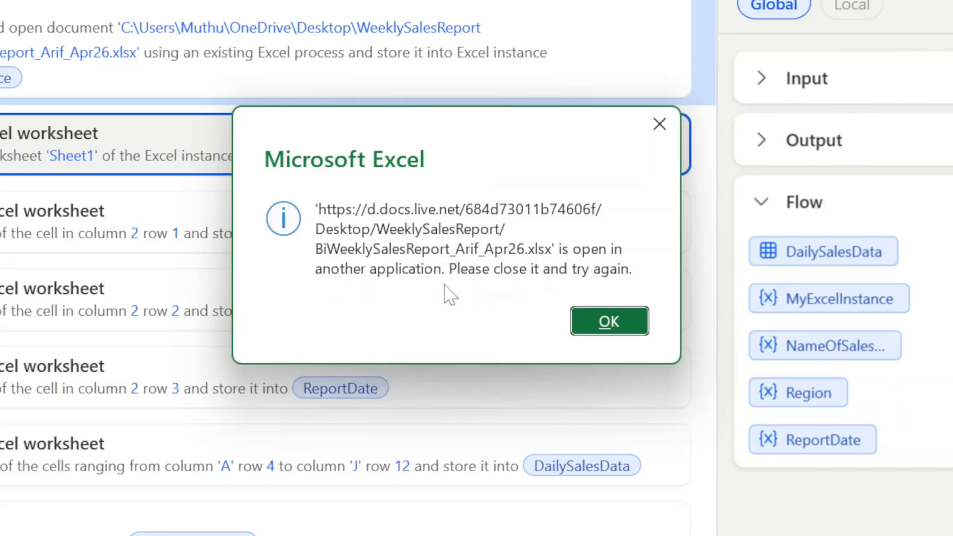
pyautogui.click(606, 332)
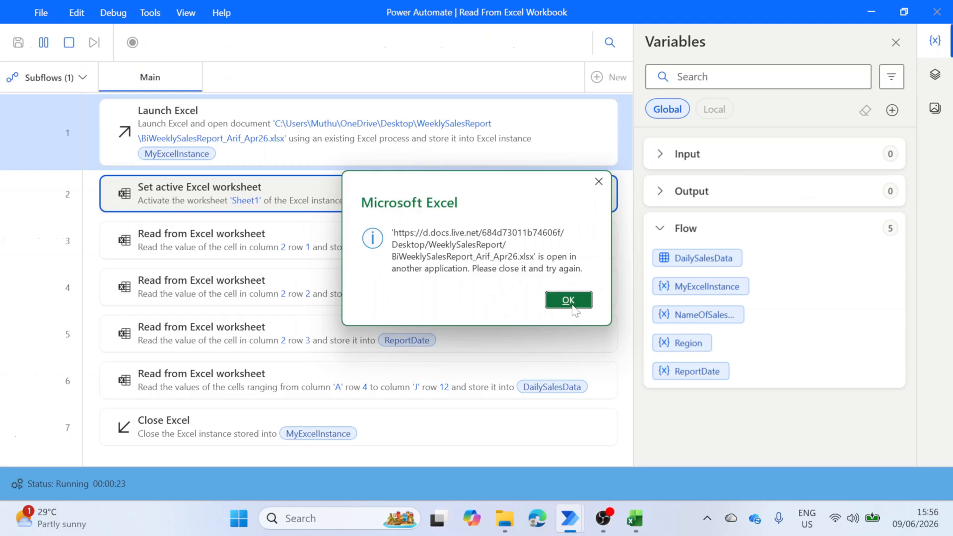
pyautogui.click(609, 321)
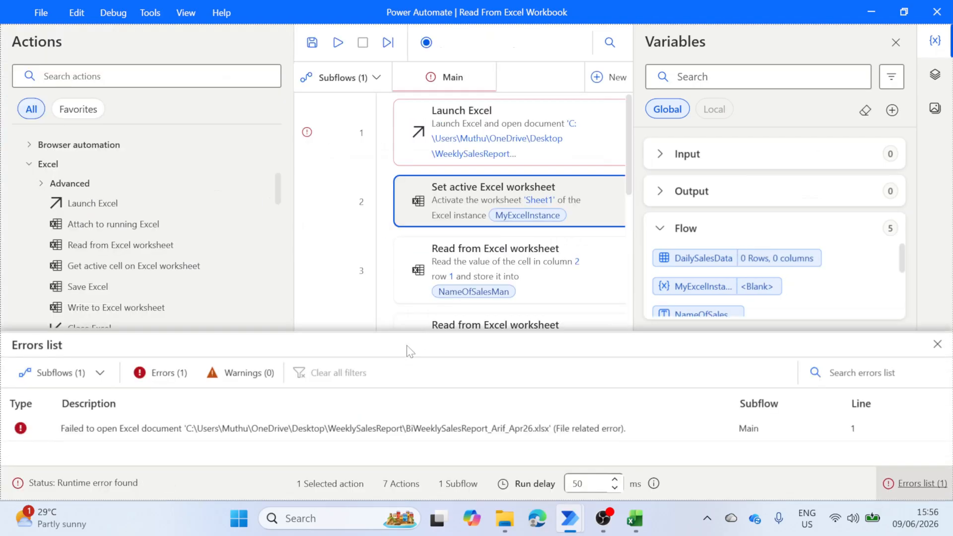
# Close the report workbook in Excel and rerun the flow in Power Automate
pyautogui.click(634, 518)
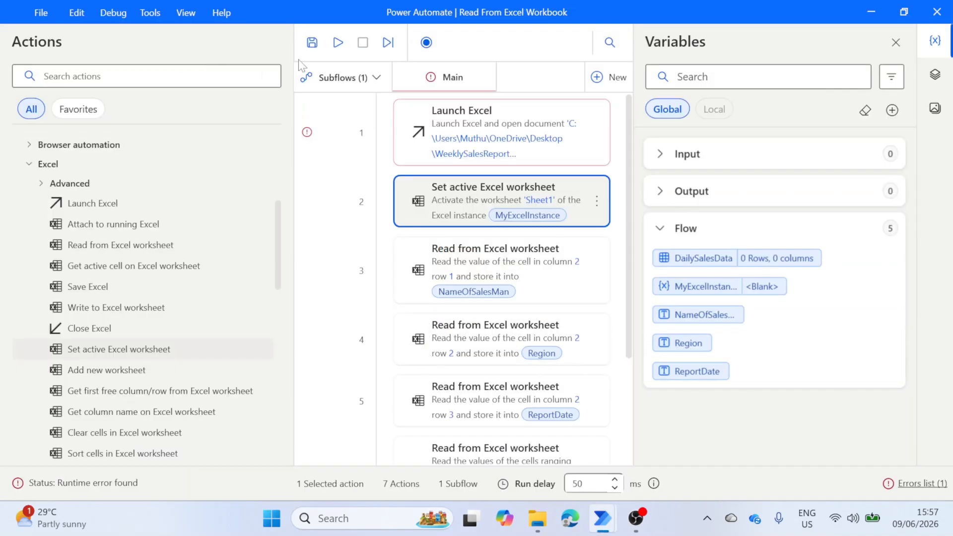
pyautogui.click(337, 44)
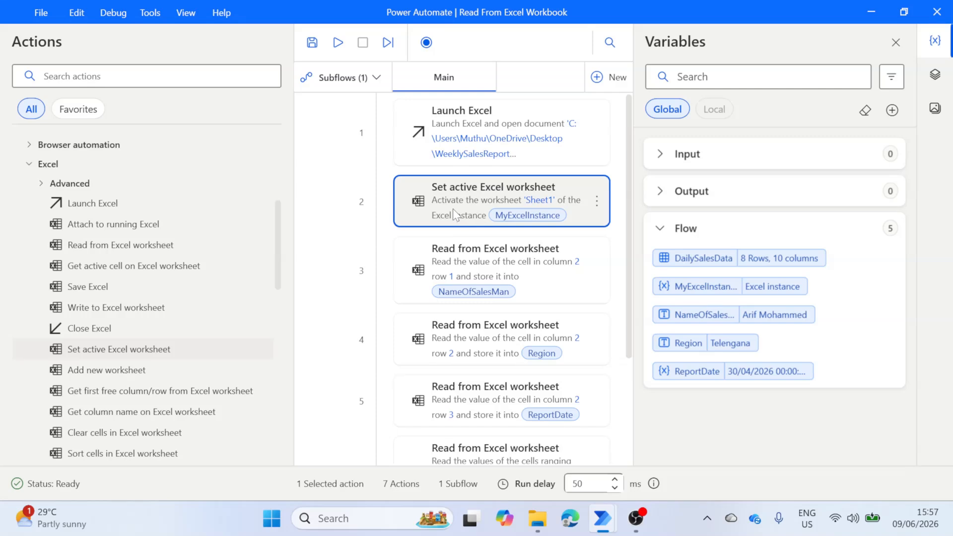
# Try activating the worksheet by index 2 in the Set active Excel worksheet action, and cancel the change
pyautogui.doubleClick(453, 209)
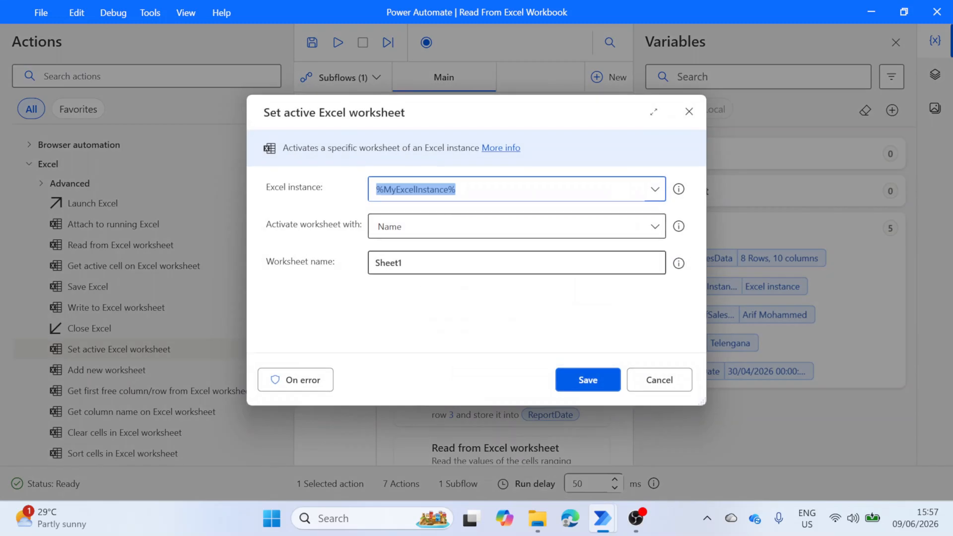
pyautogui.click(653, 228)
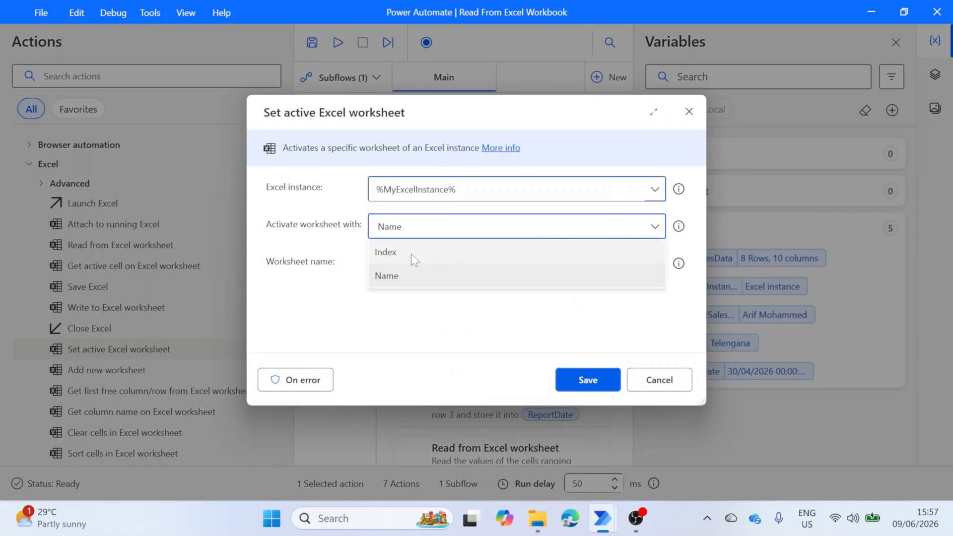
pyautogui.click(390, 254)
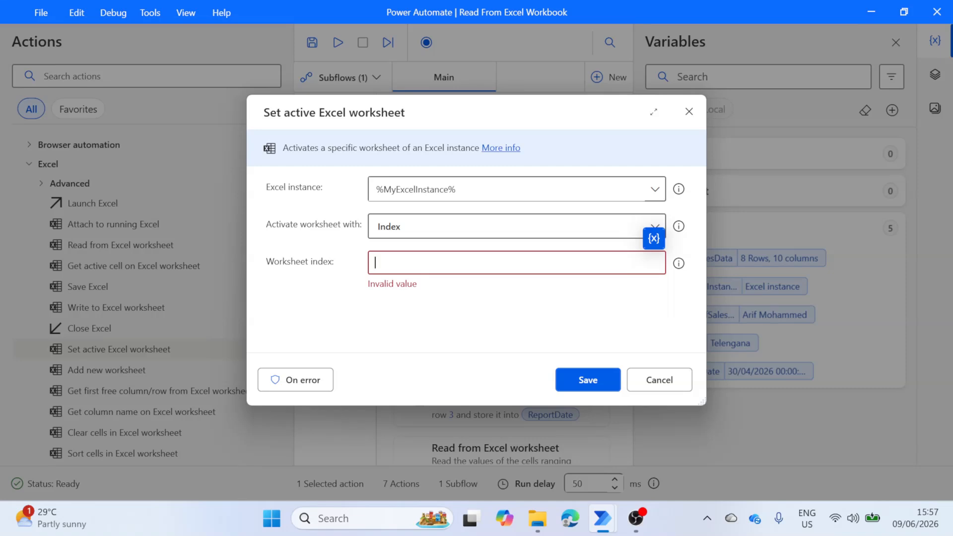
pyautogui.write('2')
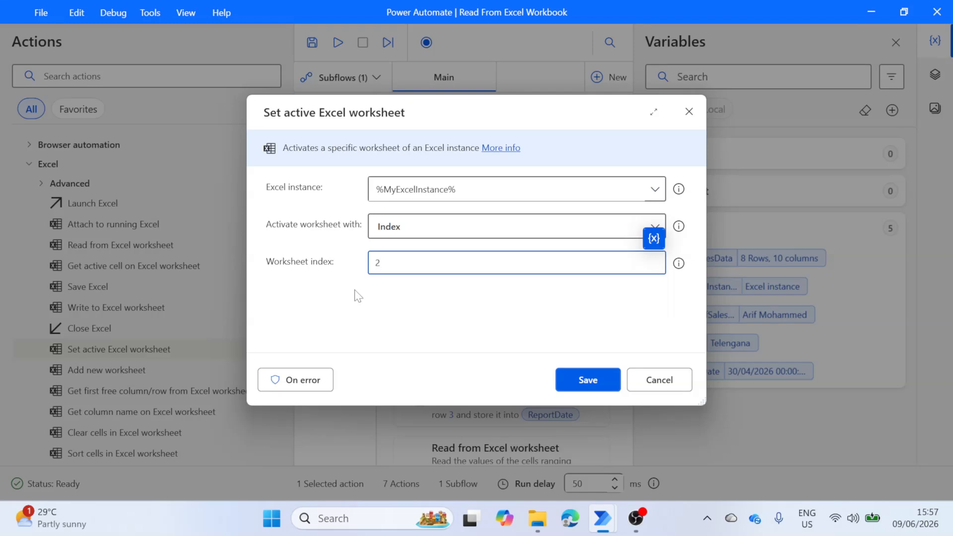
pyautogui.click(681, 385)
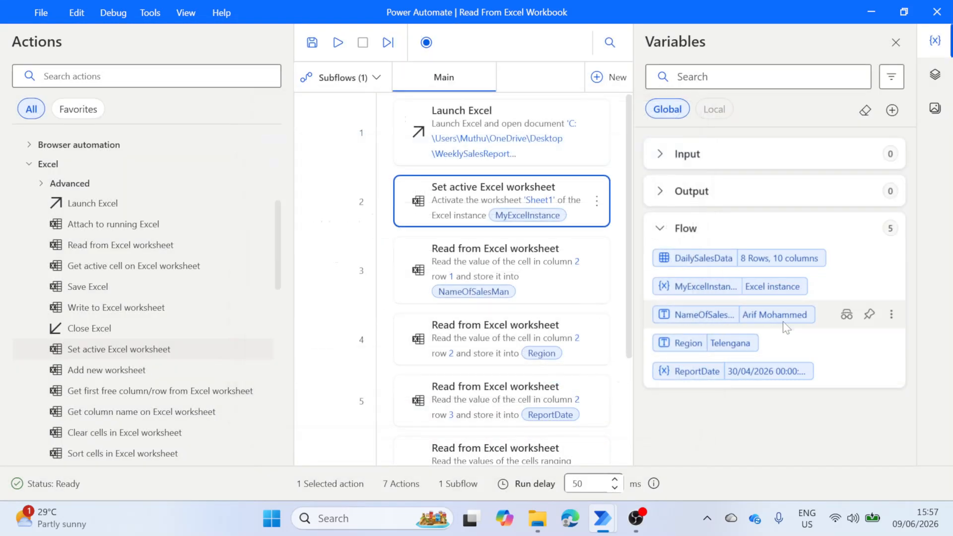
# Inspect the DailySalesData table read by the flow from Sheet1
pyautogui.doubleClick(648, 270)
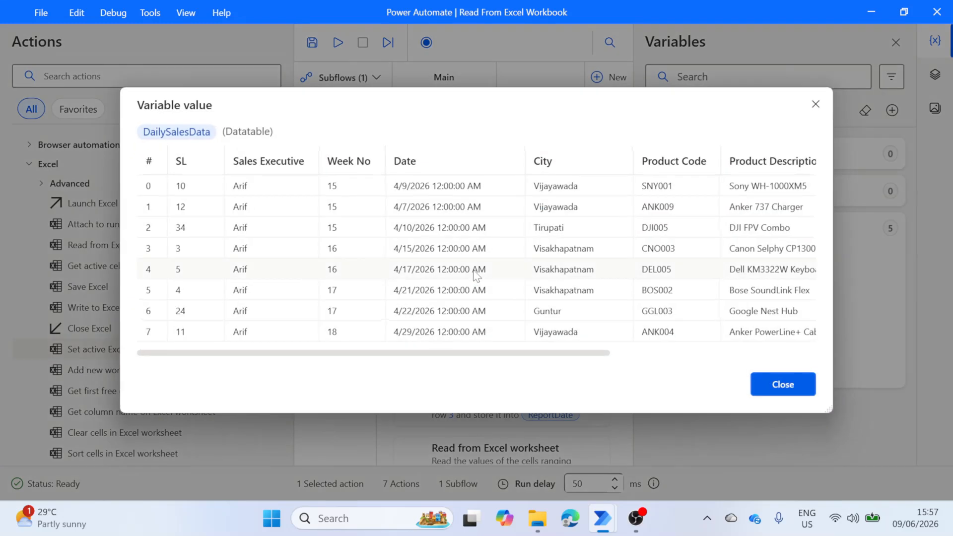